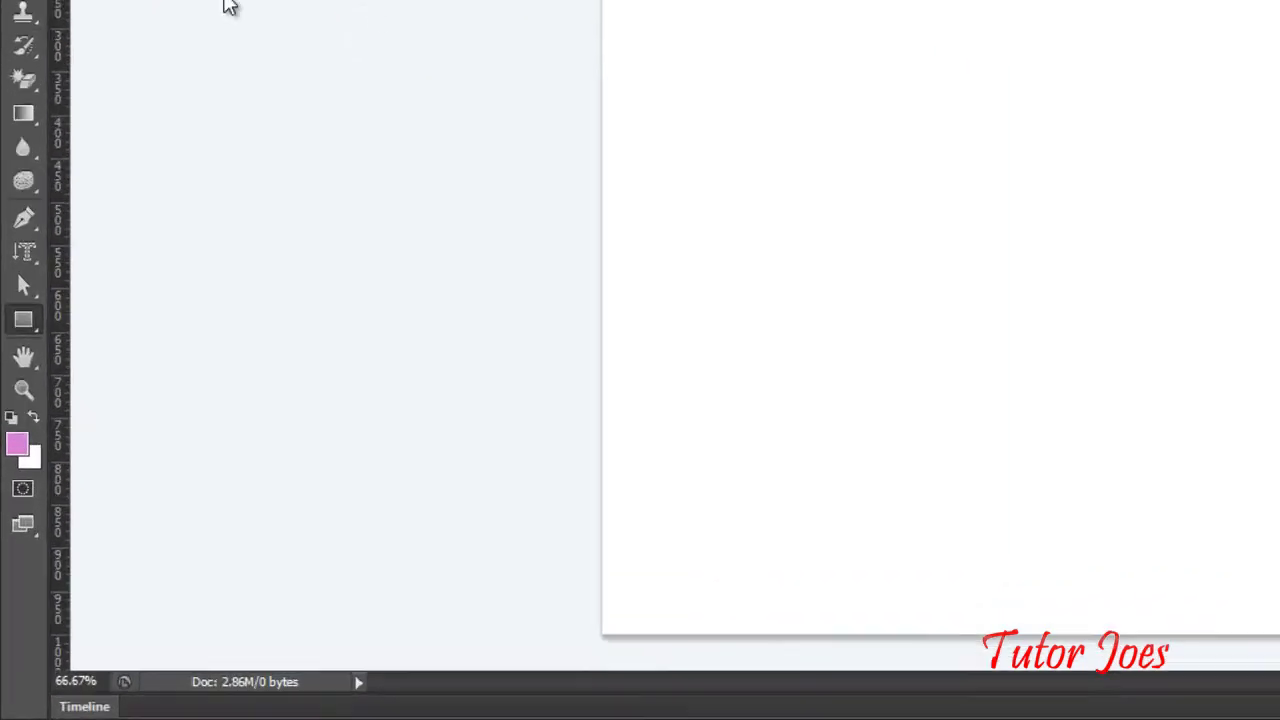
- Switch to the Custom Shape Tool and scroll through its library of ready-made shapes
right_click(47, 218)
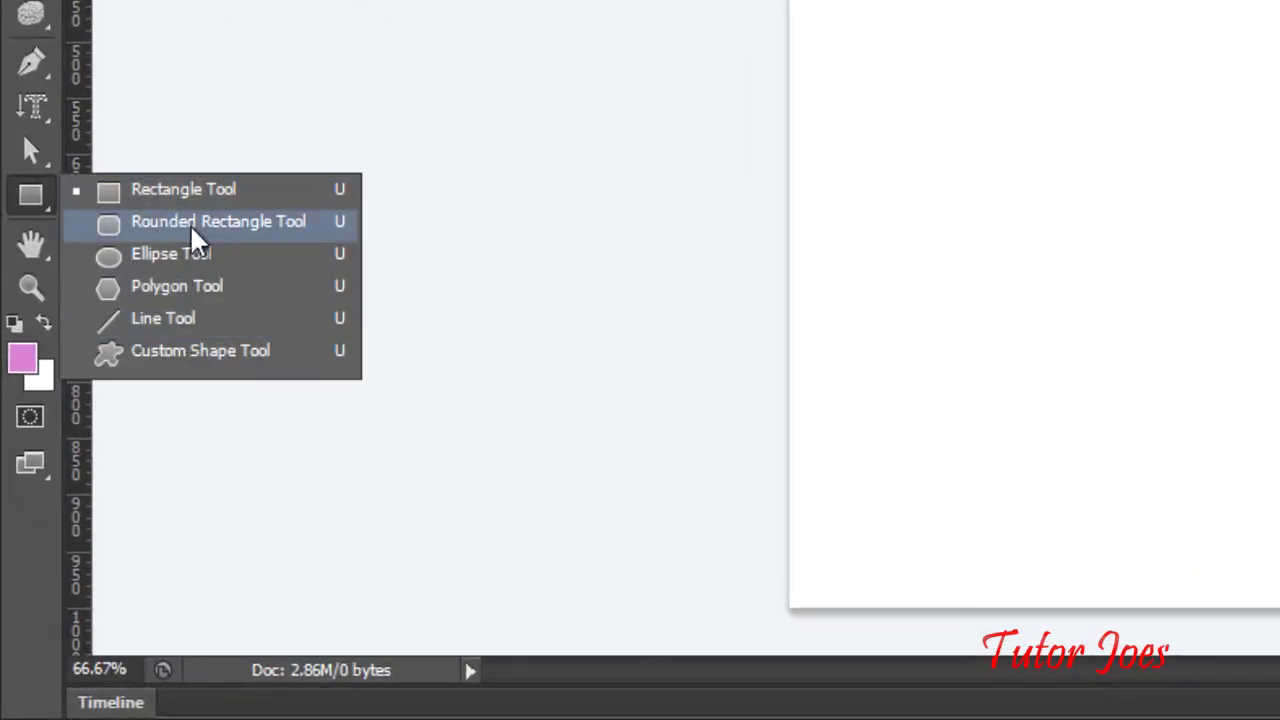
left_click(170, 358)
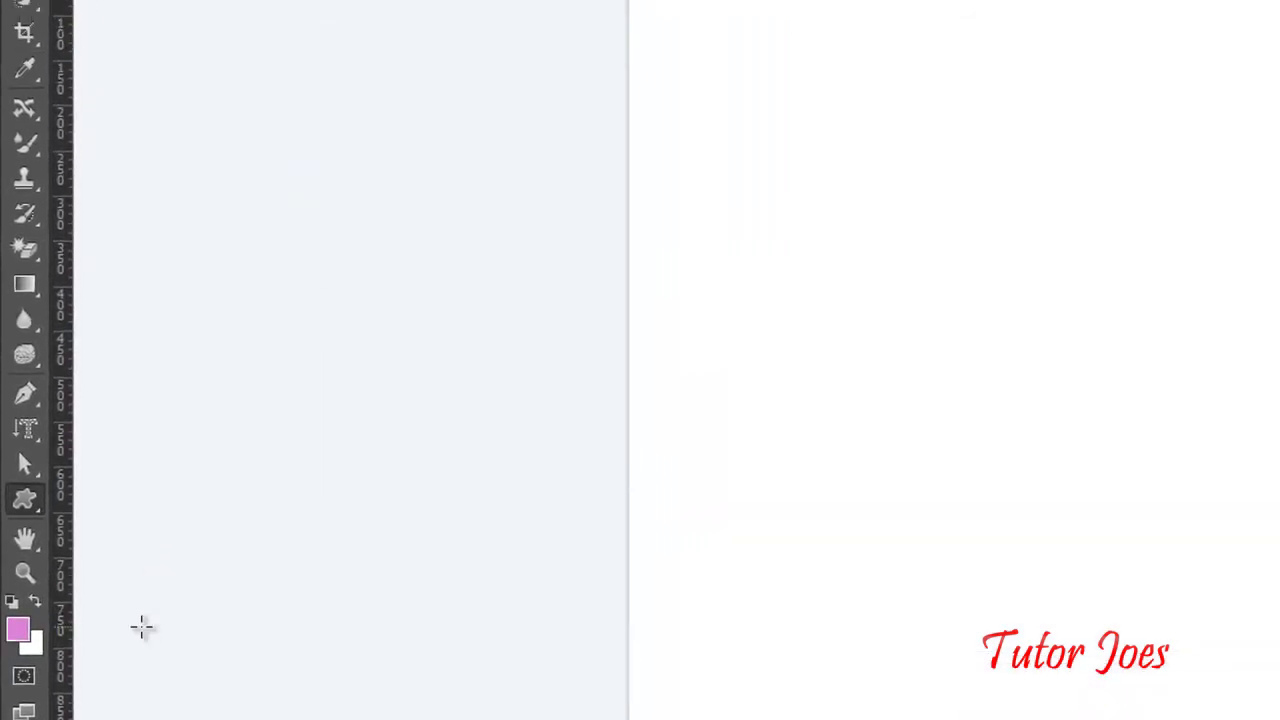
left_click(875, 55)
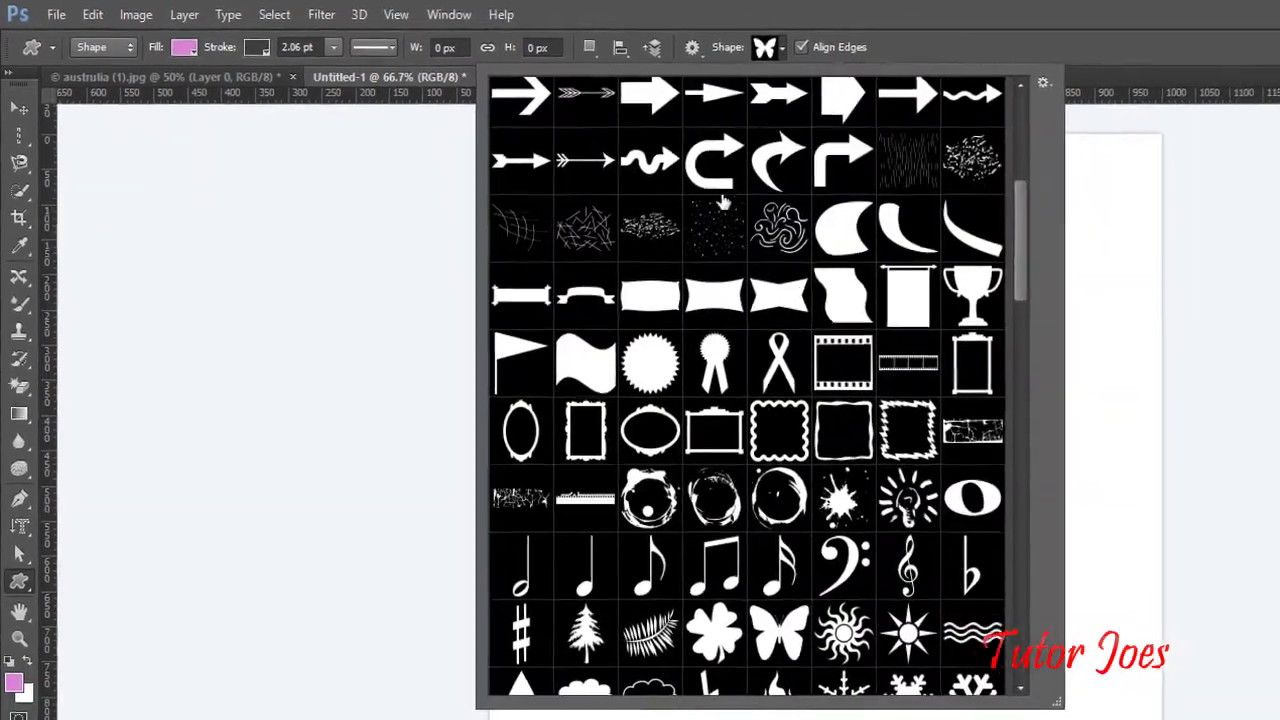
scroll(632, 386, "up", 1)
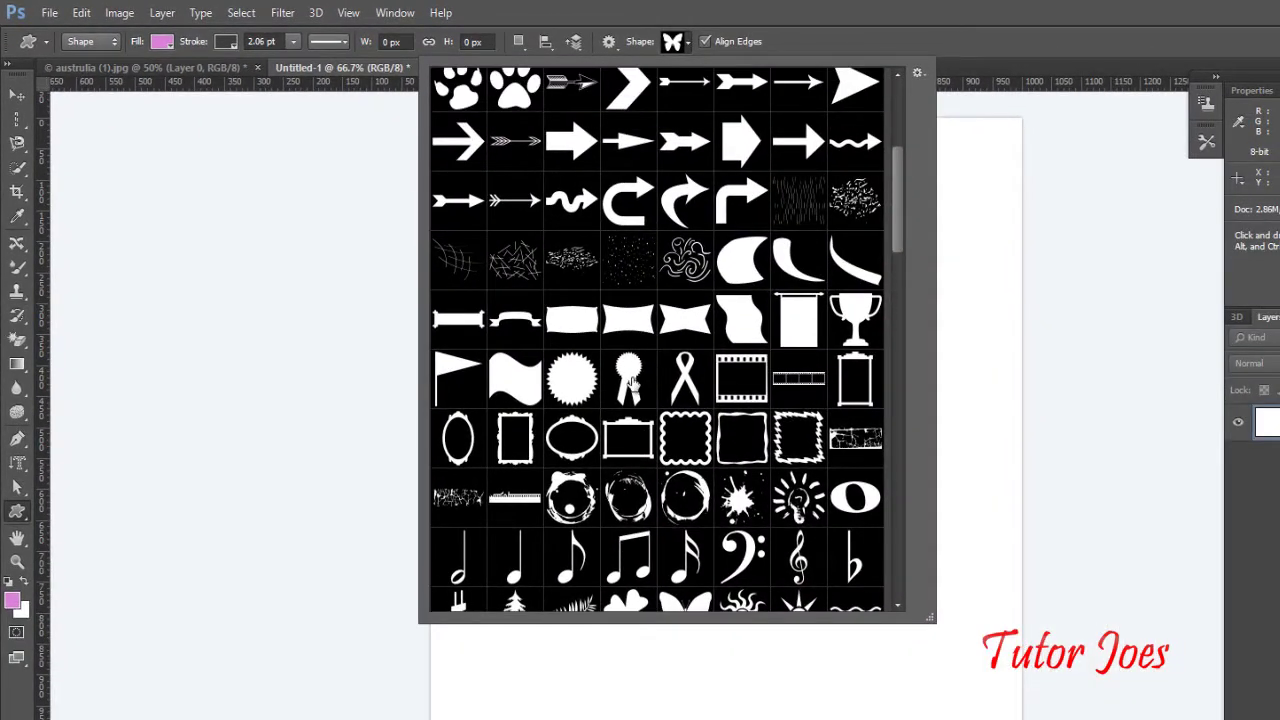
scroll(632, 386, "up", 1)
scroll(631, 380, "up", 1)
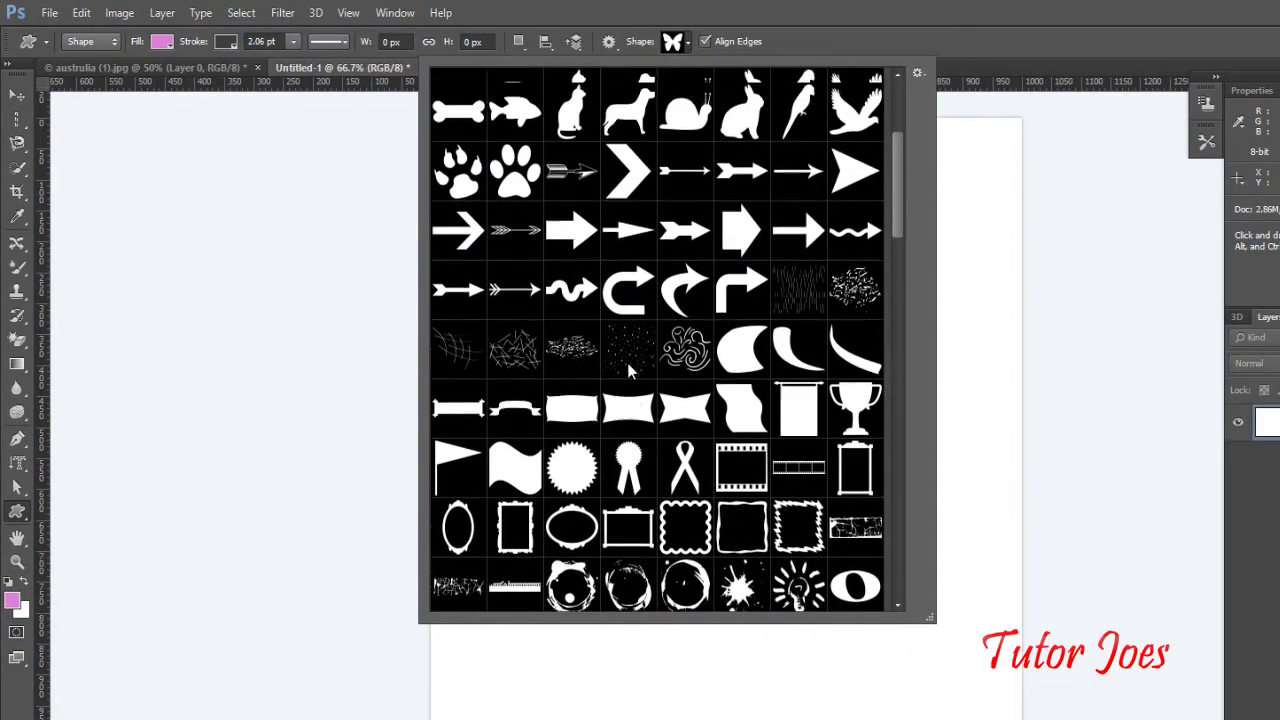
scroll(630, 372, "up", 1)
scroll(628, 366, "up", 2)
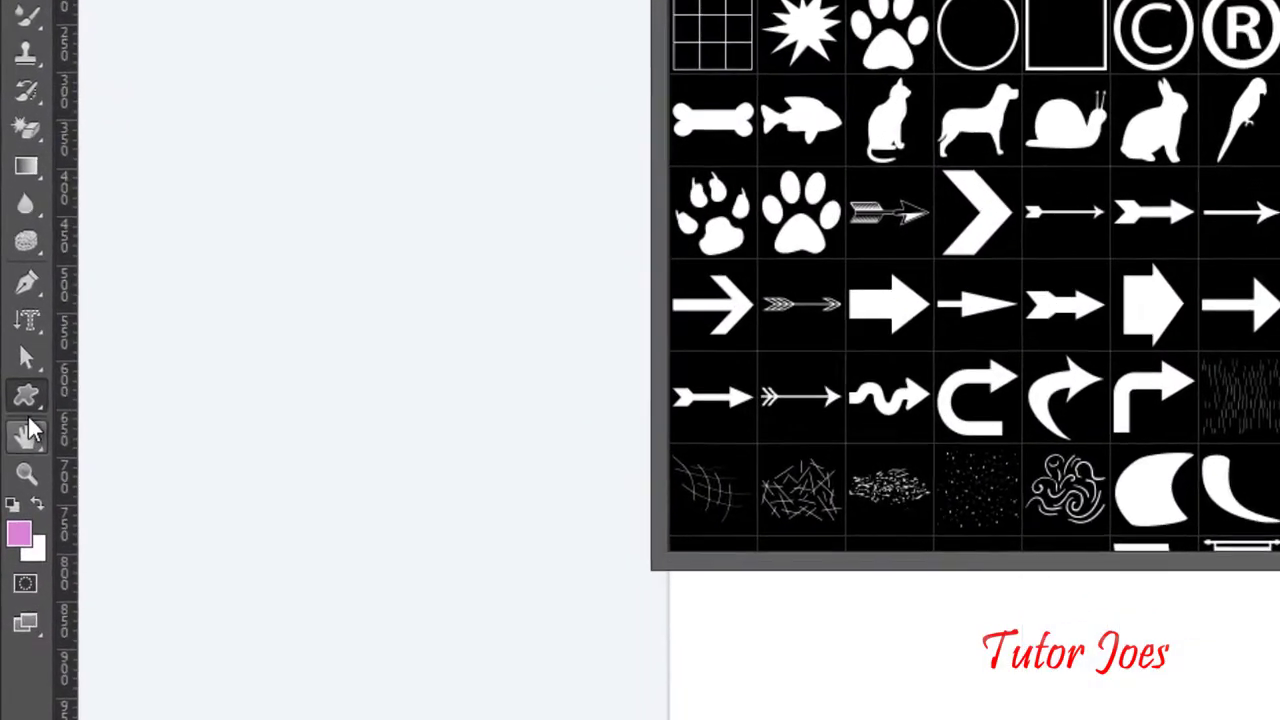
right_click(17, 511)
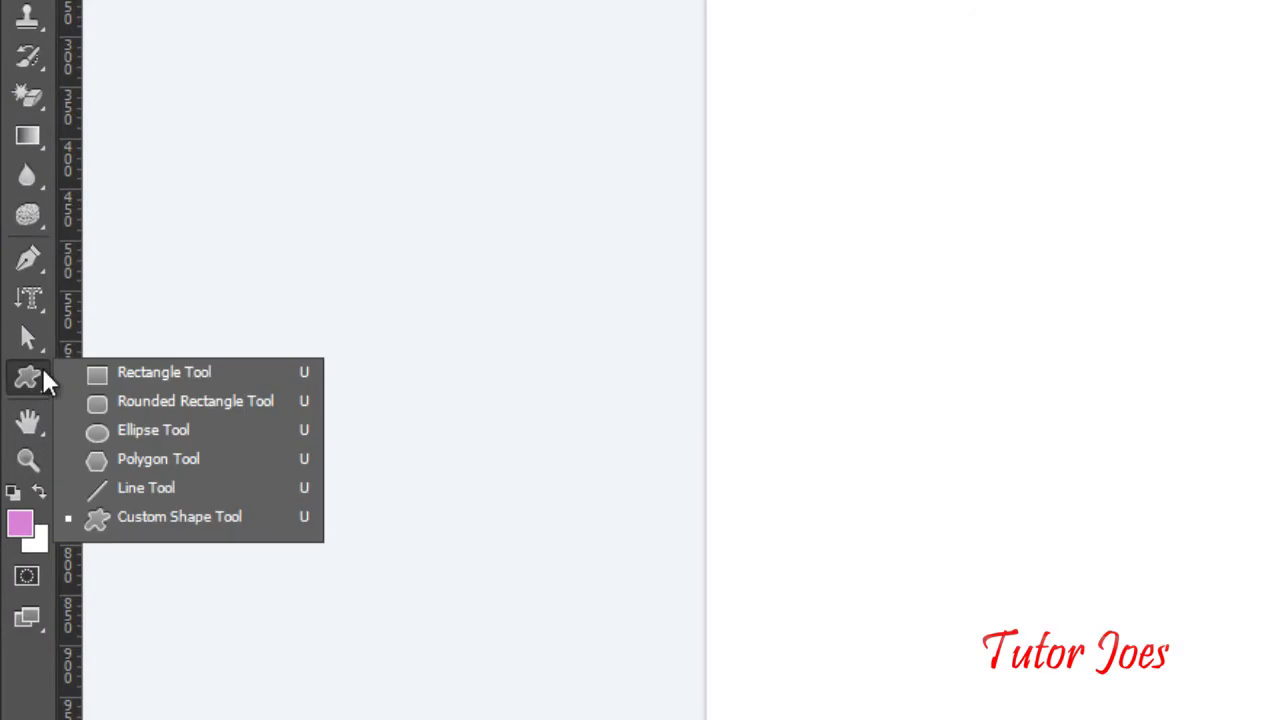
- Draw a 397 × 256 px rectangle with no fill
left_click(192, 371)
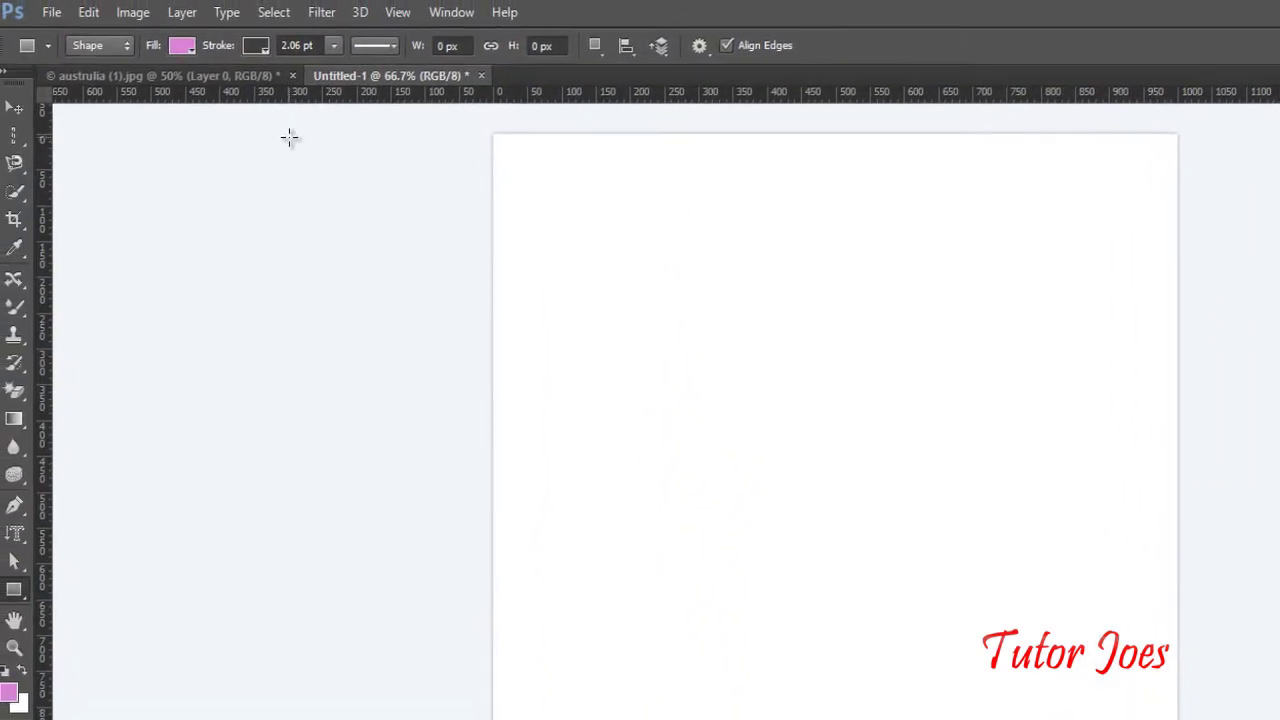
left_click(187, 49)
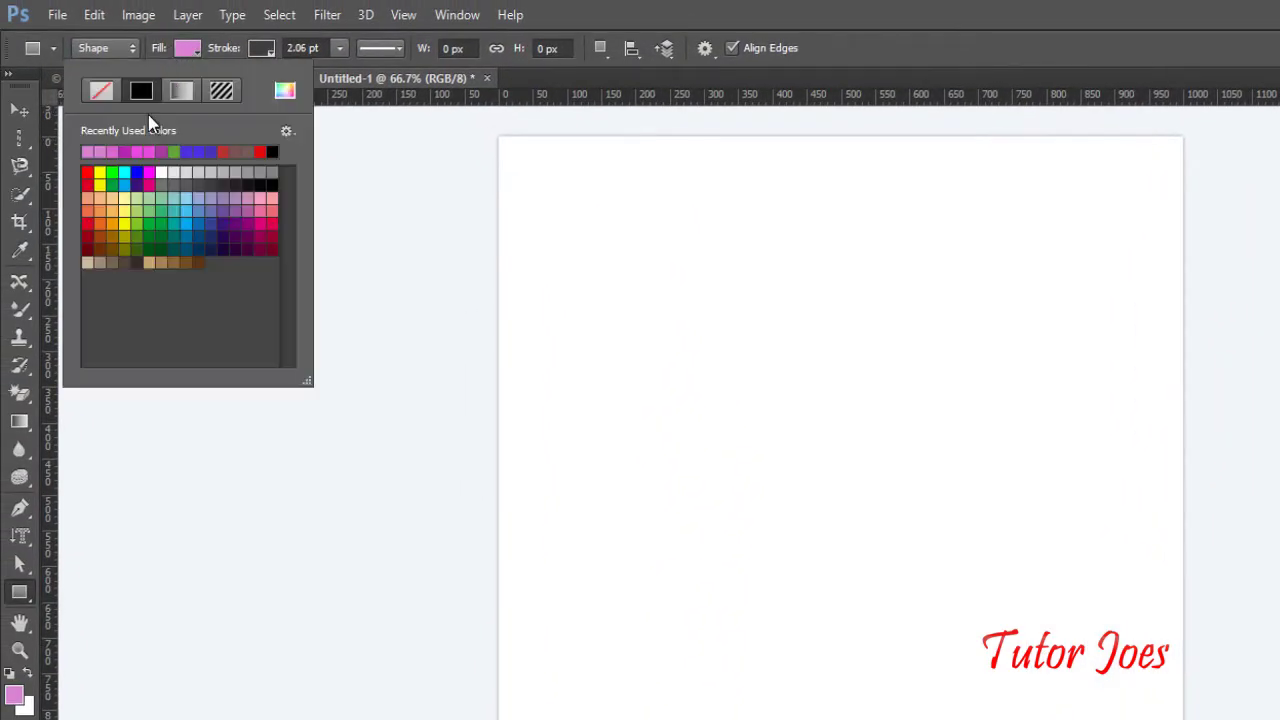
left_click(101, 94)
left_click_drag(600, 223, 872, 405)
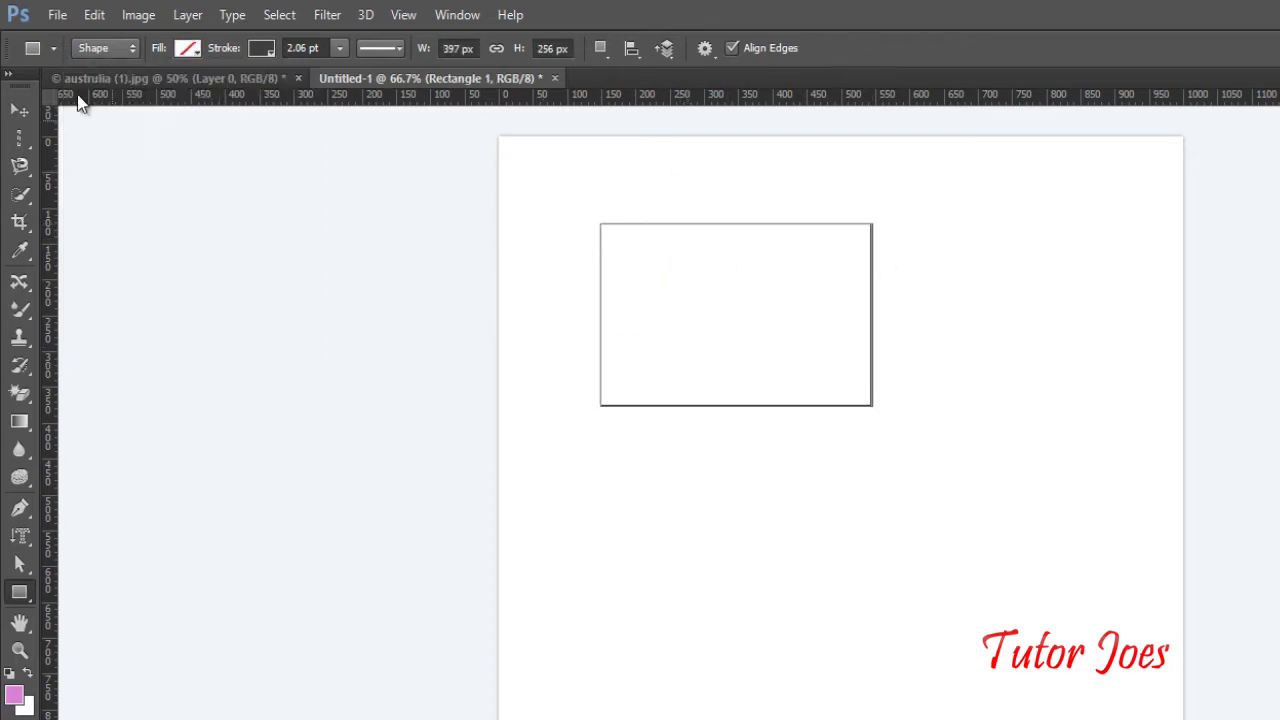
- Try solid pink and gradient fills on the rectangle, ending with a light grey pattern
left_click(187, 49)
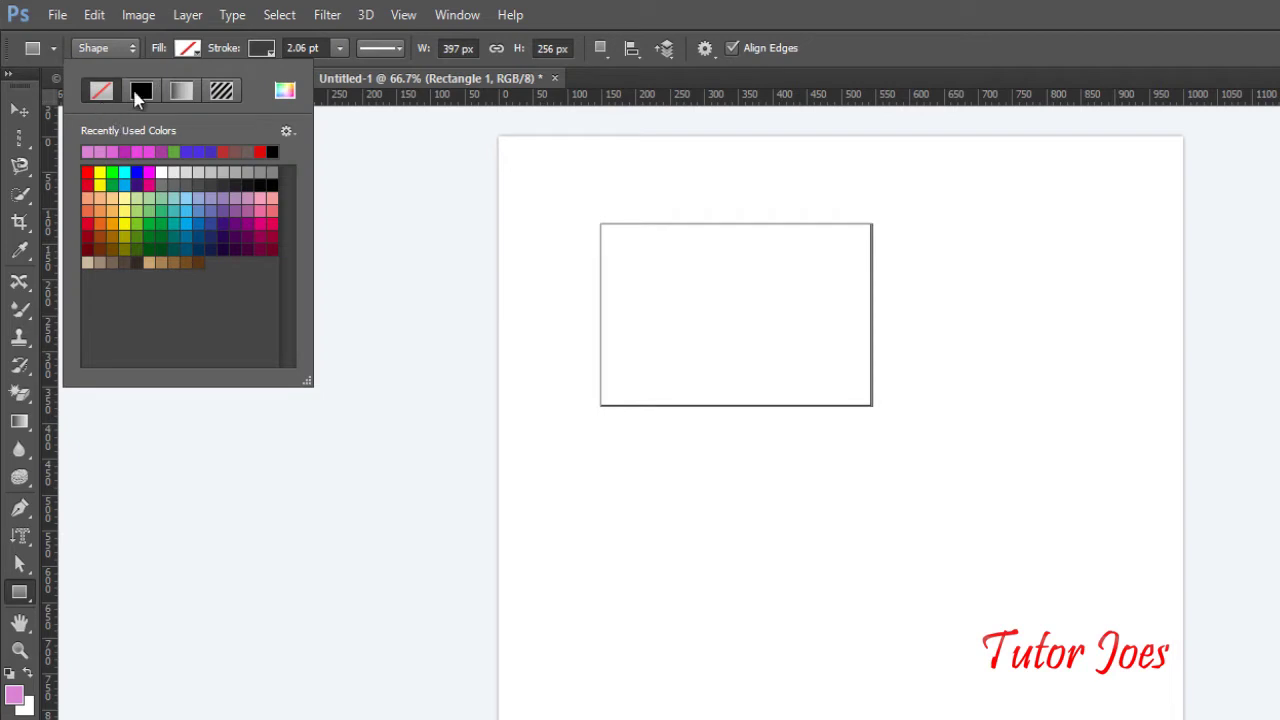
left_click(140, 92)
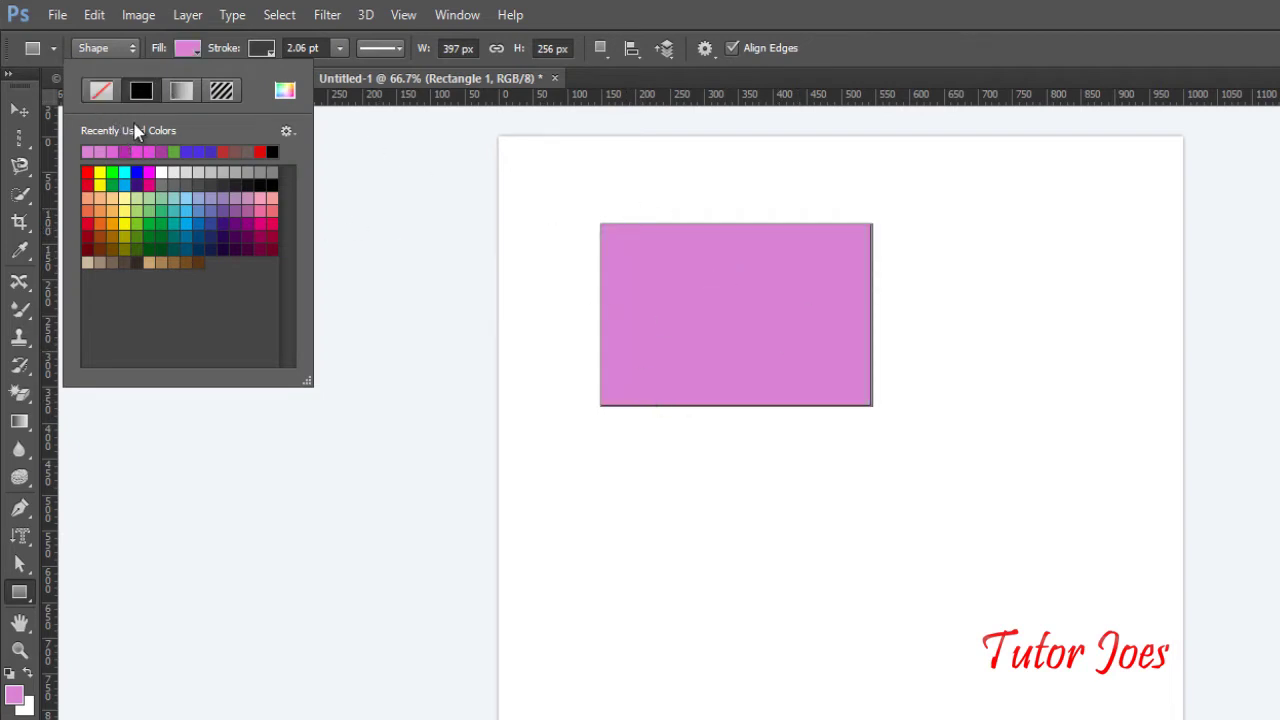
left_click(178, 92)
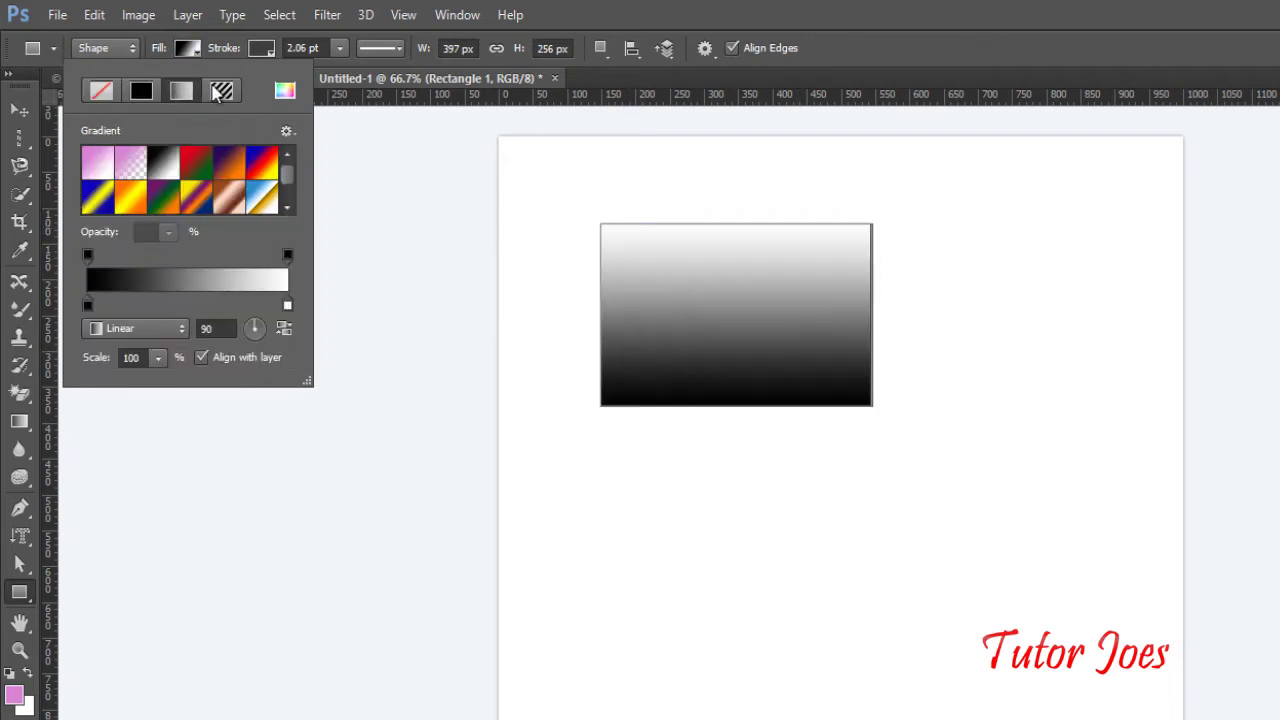
left_click(196, 197)
left_click(227, 176)
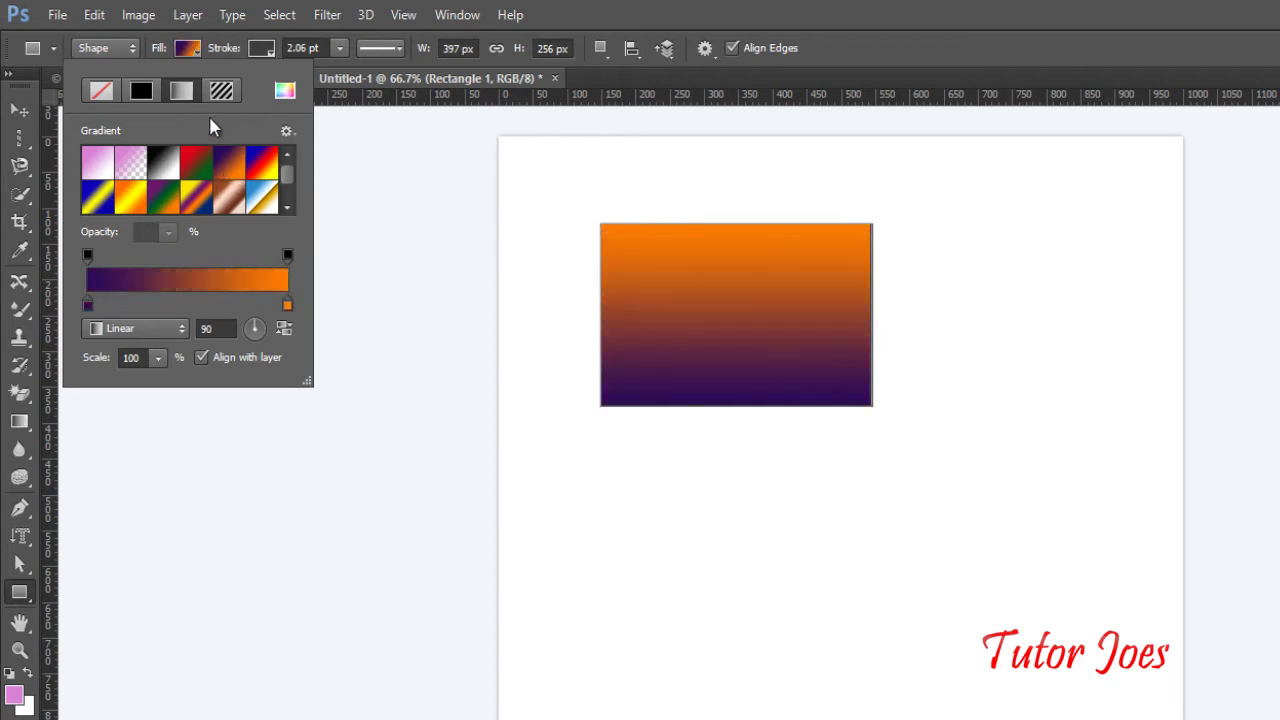
left_click(222, 92)
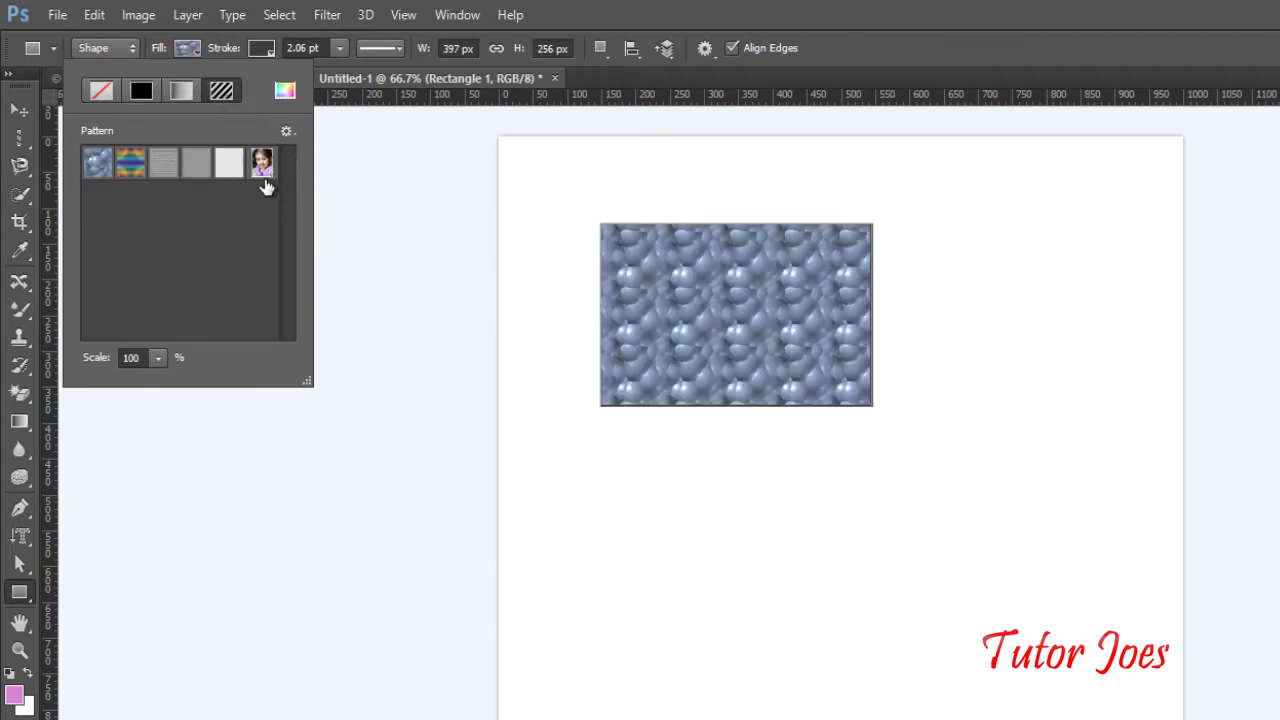
left_click(165, 163)
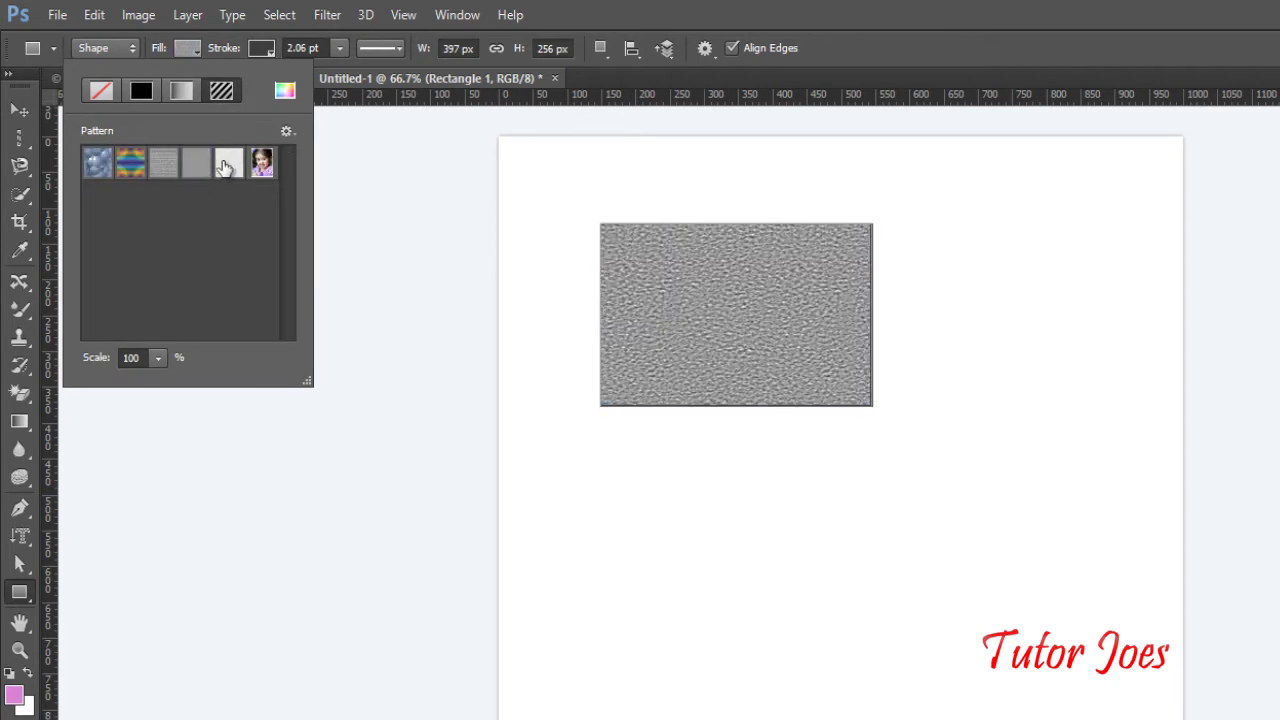
left_click(226, 165)
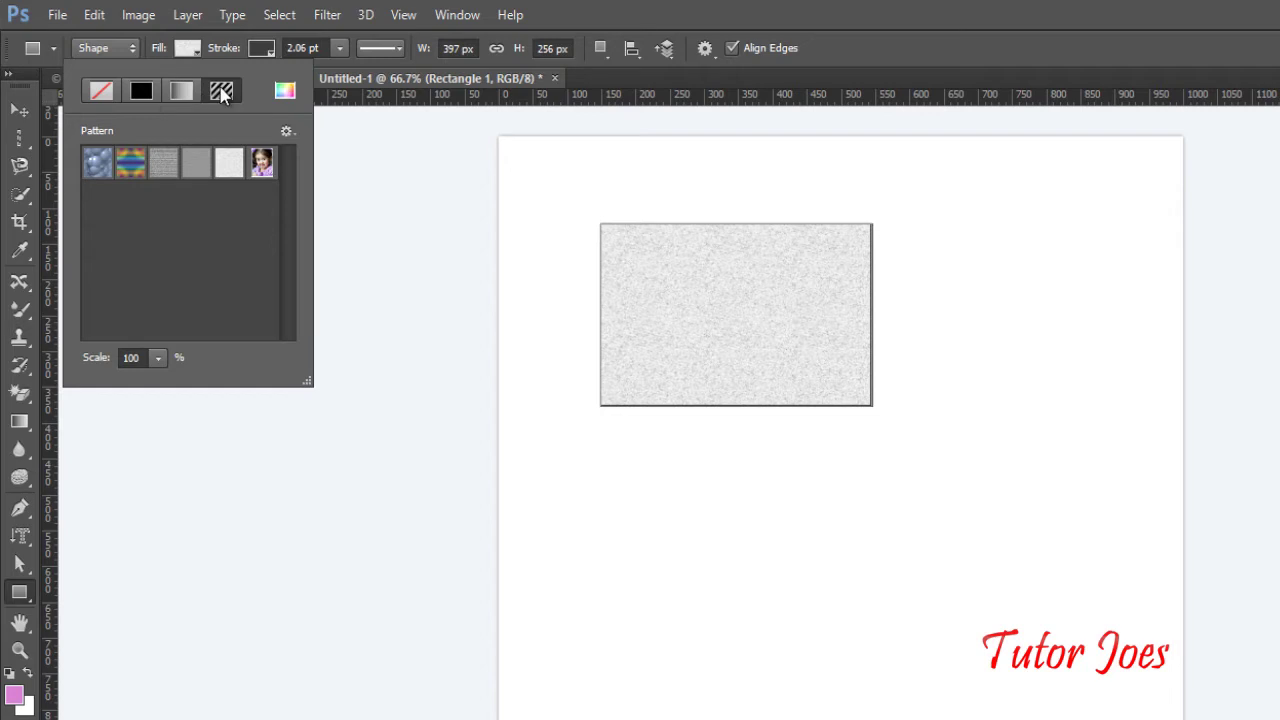
left_click(251, 48)
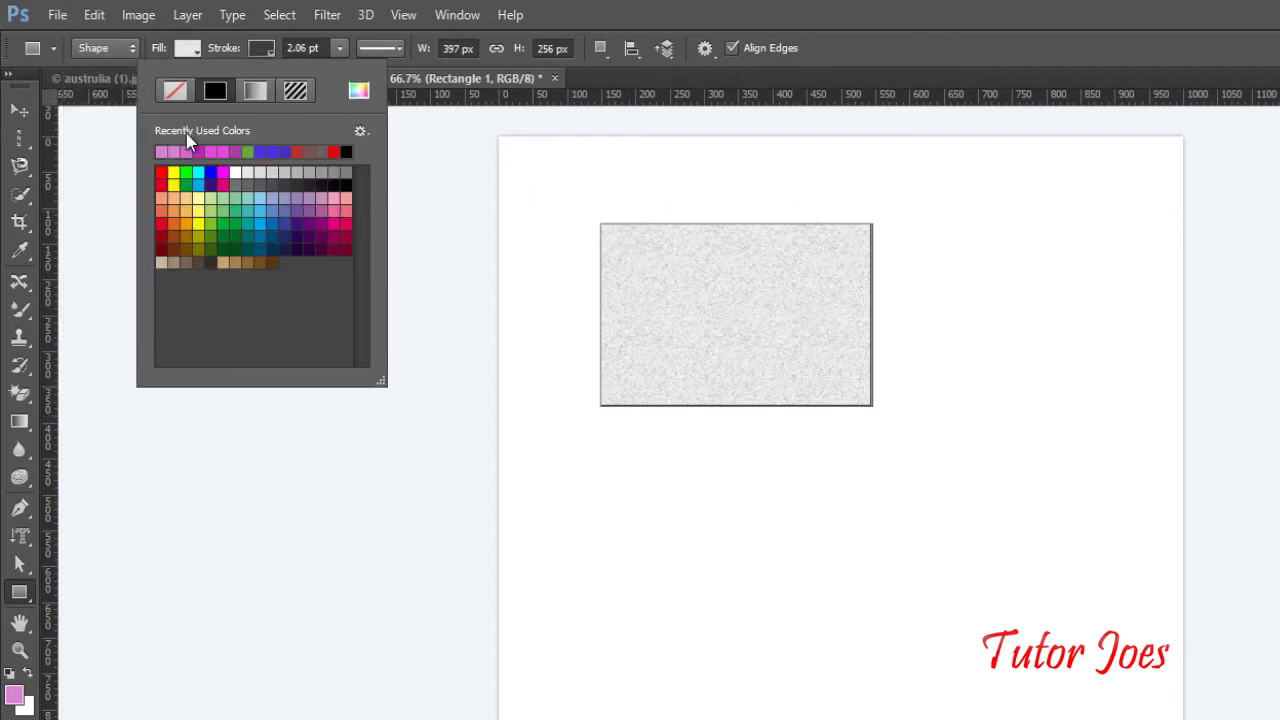
- Try none, black, pink and gradient outlines, and thicken the rectangle's stroke to 26.90 pt
left_click(176, 92)
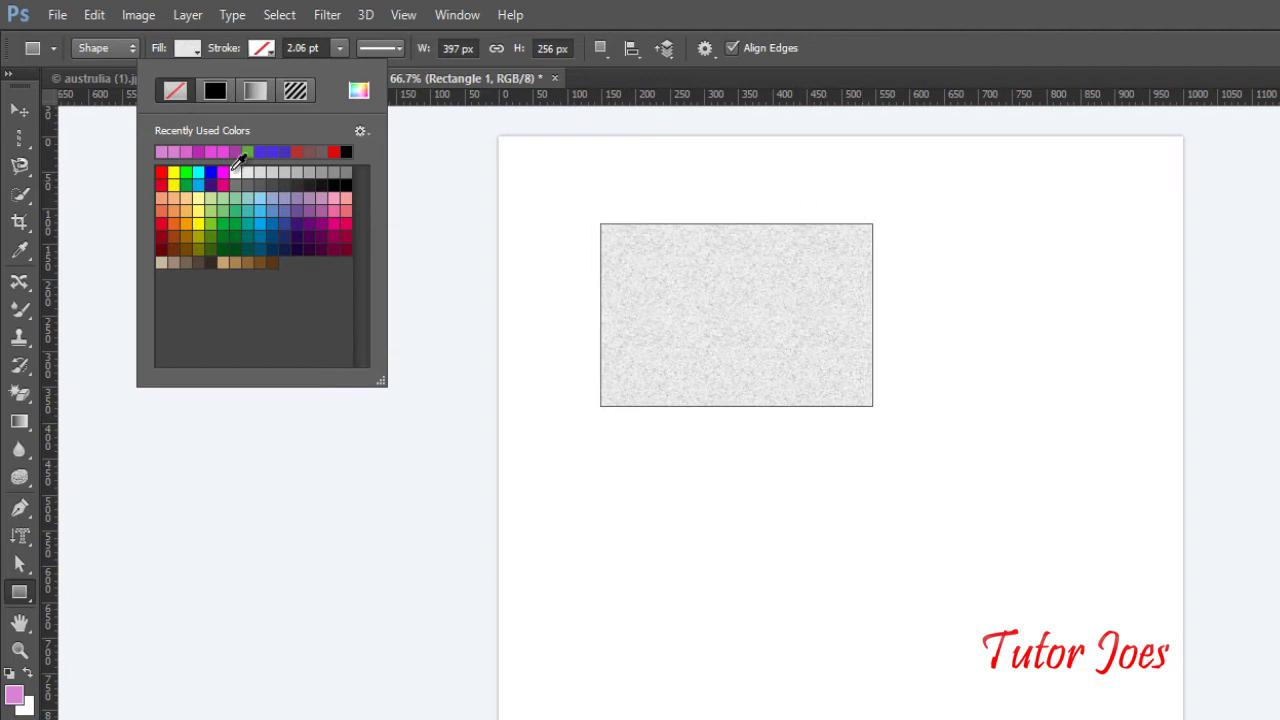
left_click(215, 91)
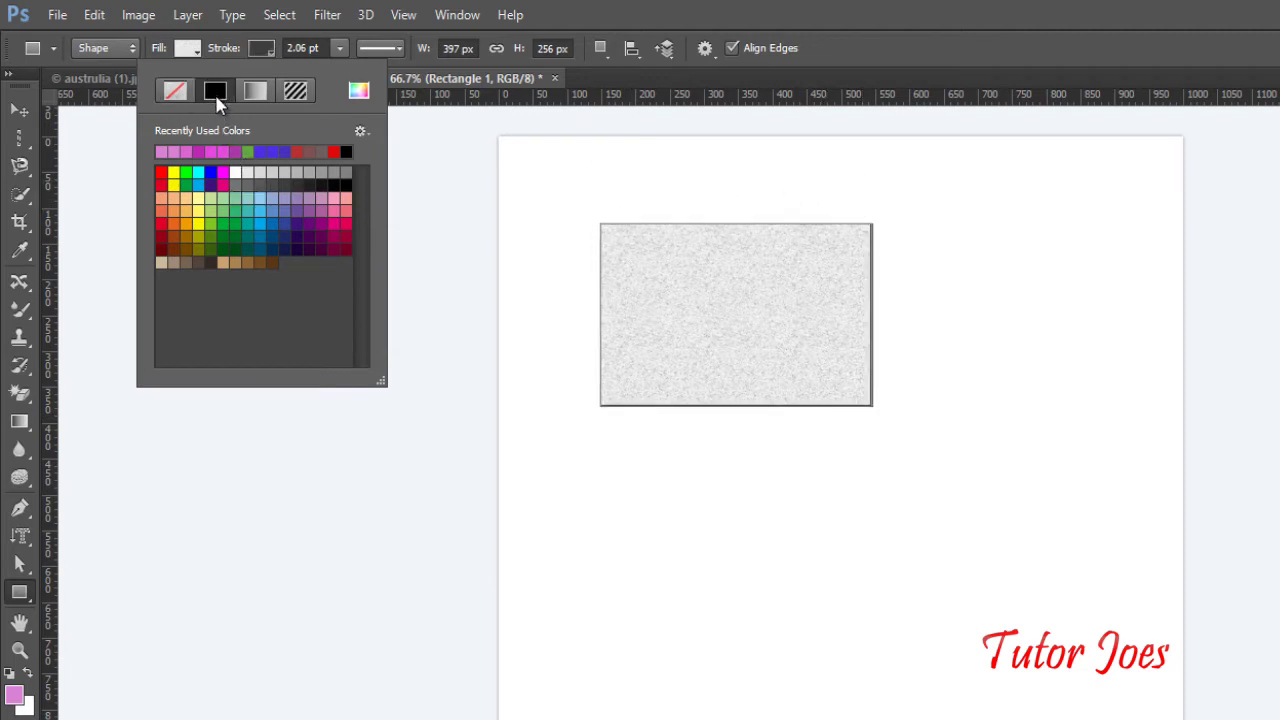
left_click(235, 150)
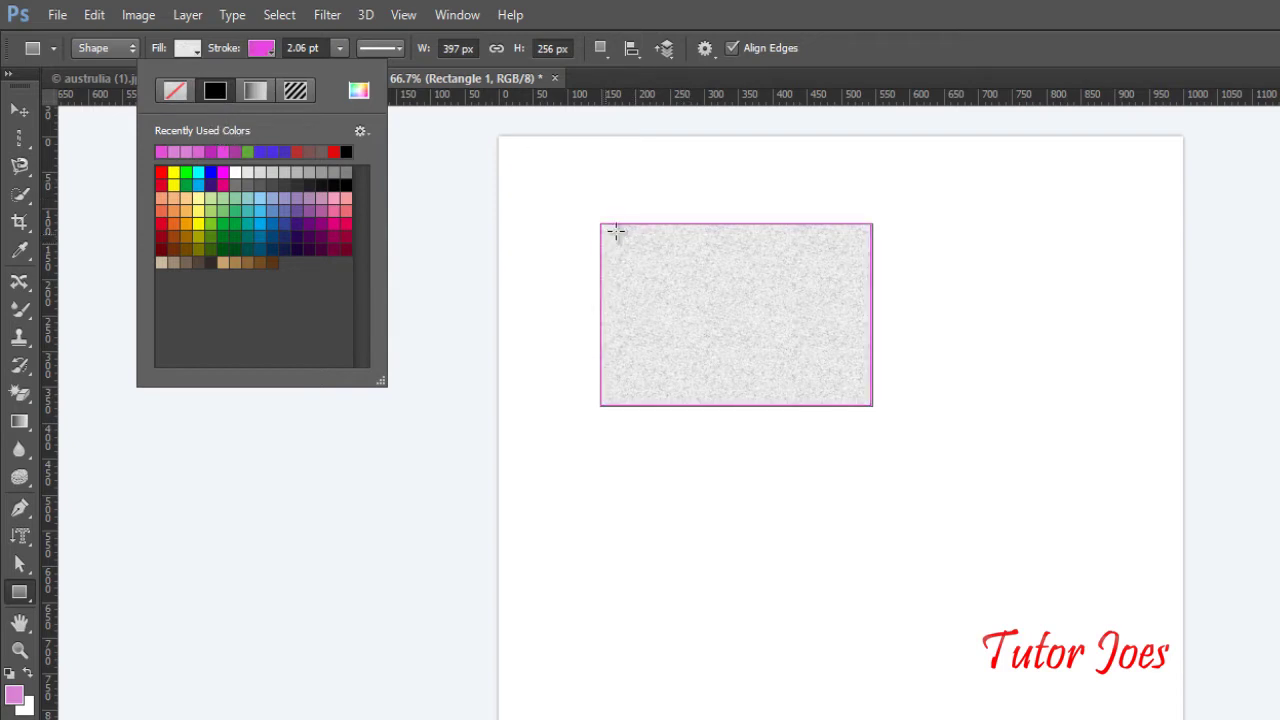
left_click(255, 91)
left_click(268, 198)
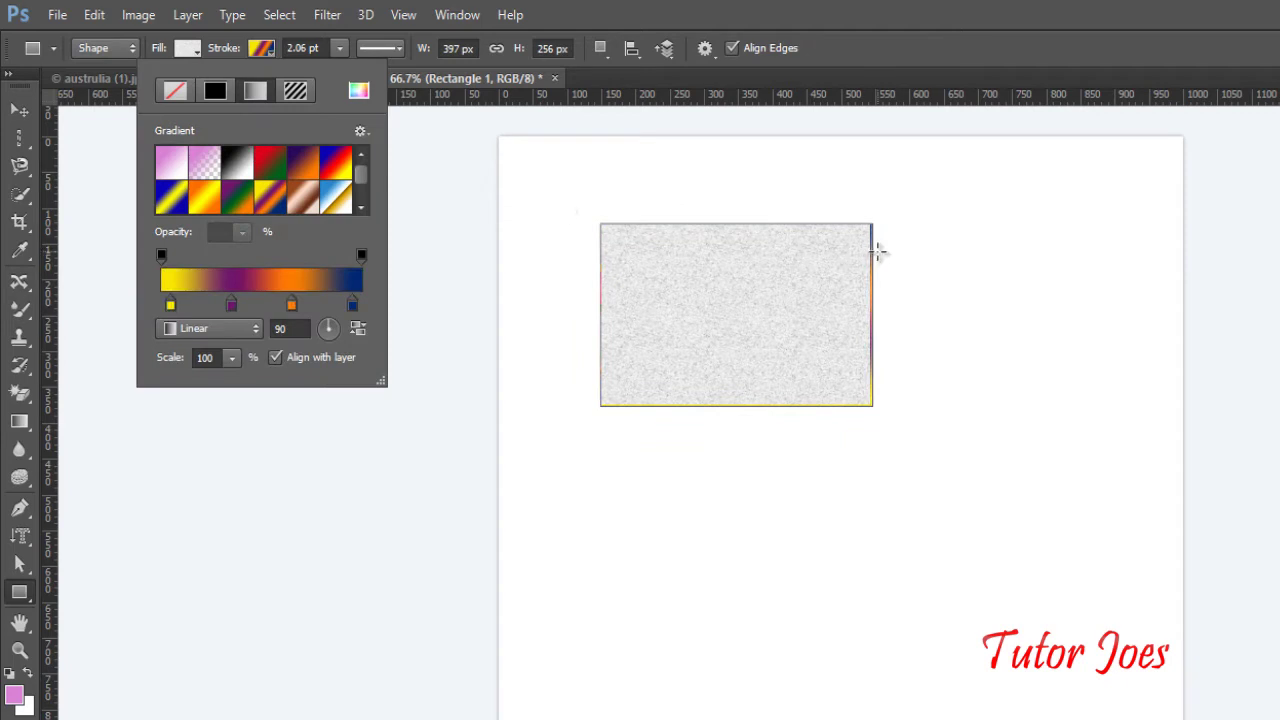
left_click(339, 48)
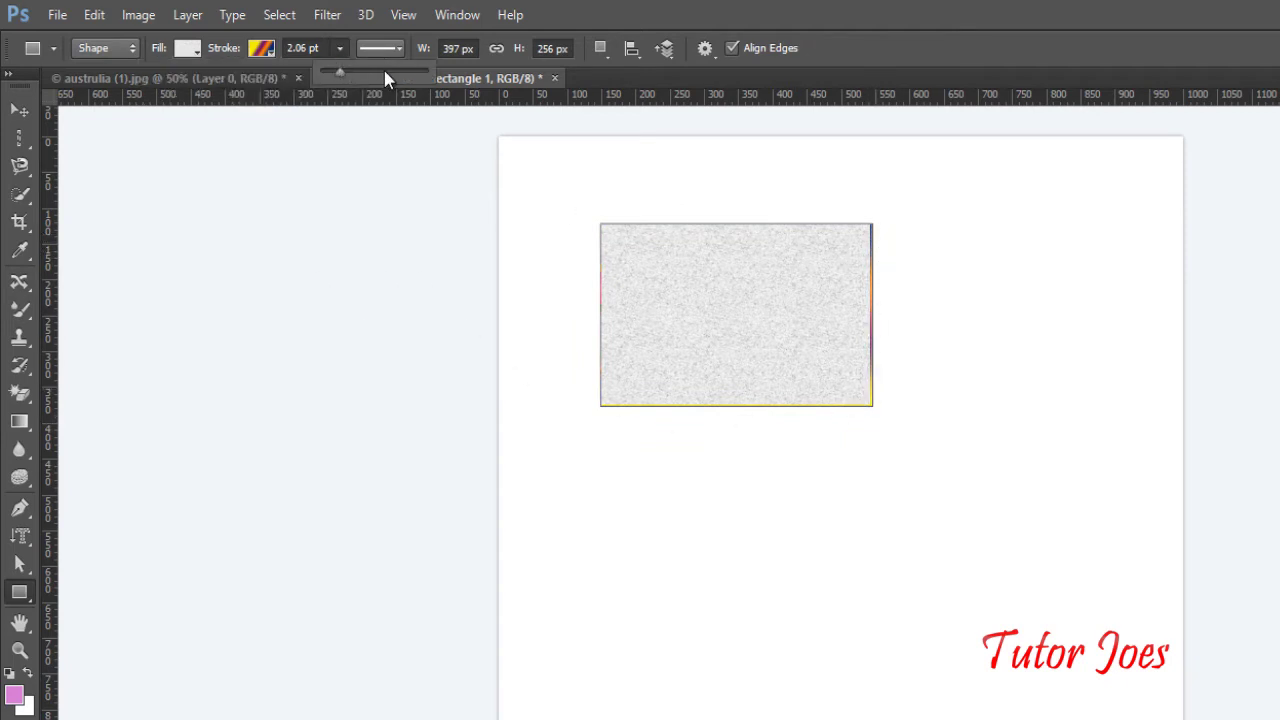
left_click(385, 74)
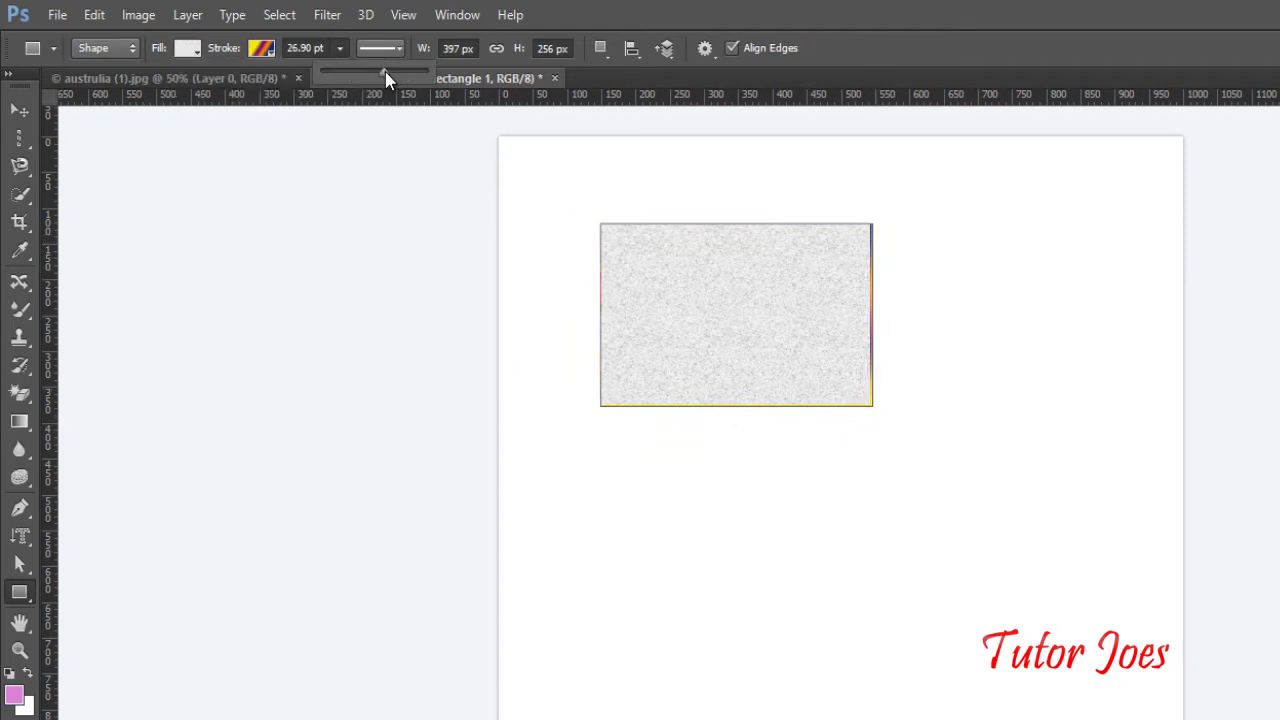
- Fill the rectangle's outline with the grey texture pattern after trying other patterns
left_click(261, 48)
left_click(294, 93)
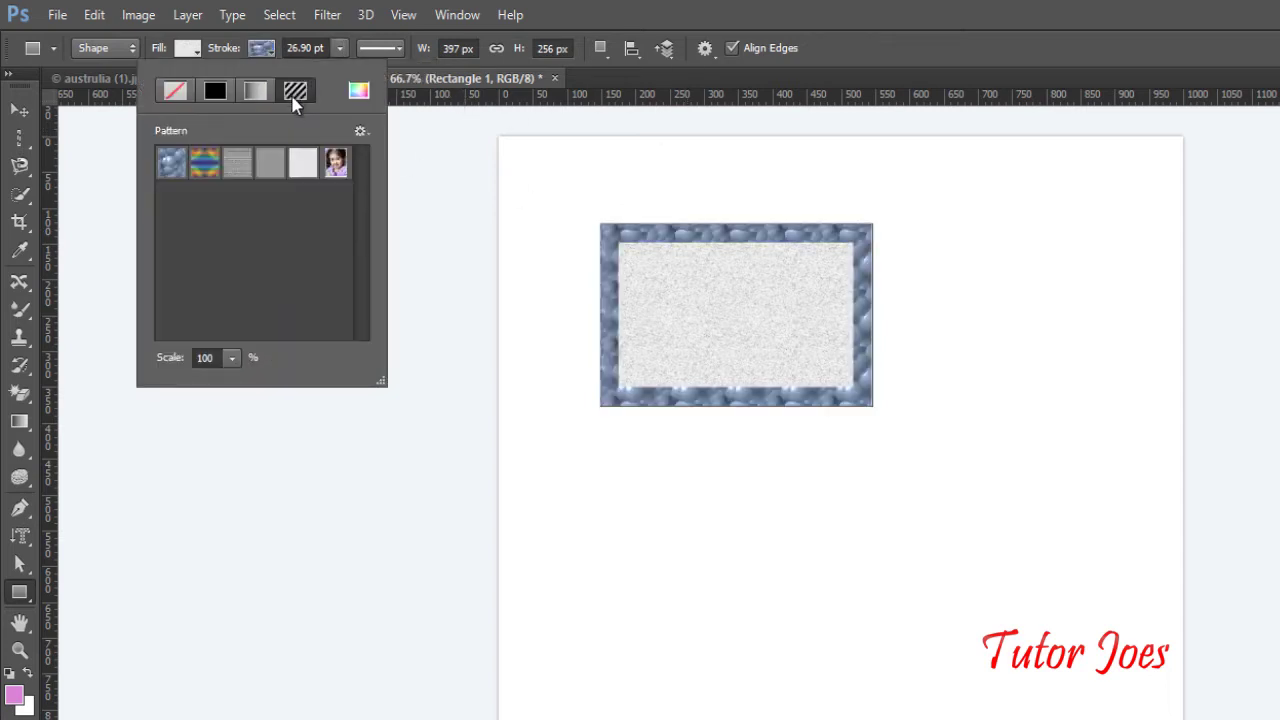
left_click(336, 170)
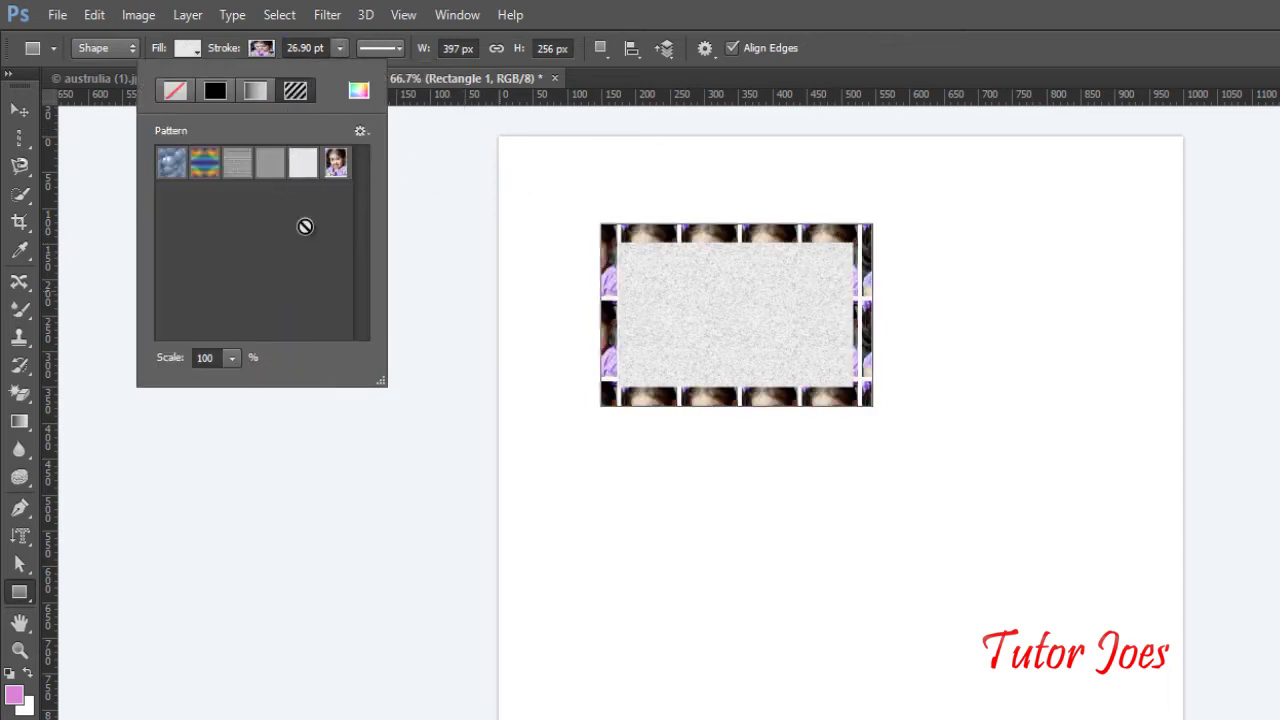
left_click(303, 163)
left_click(272, 170)
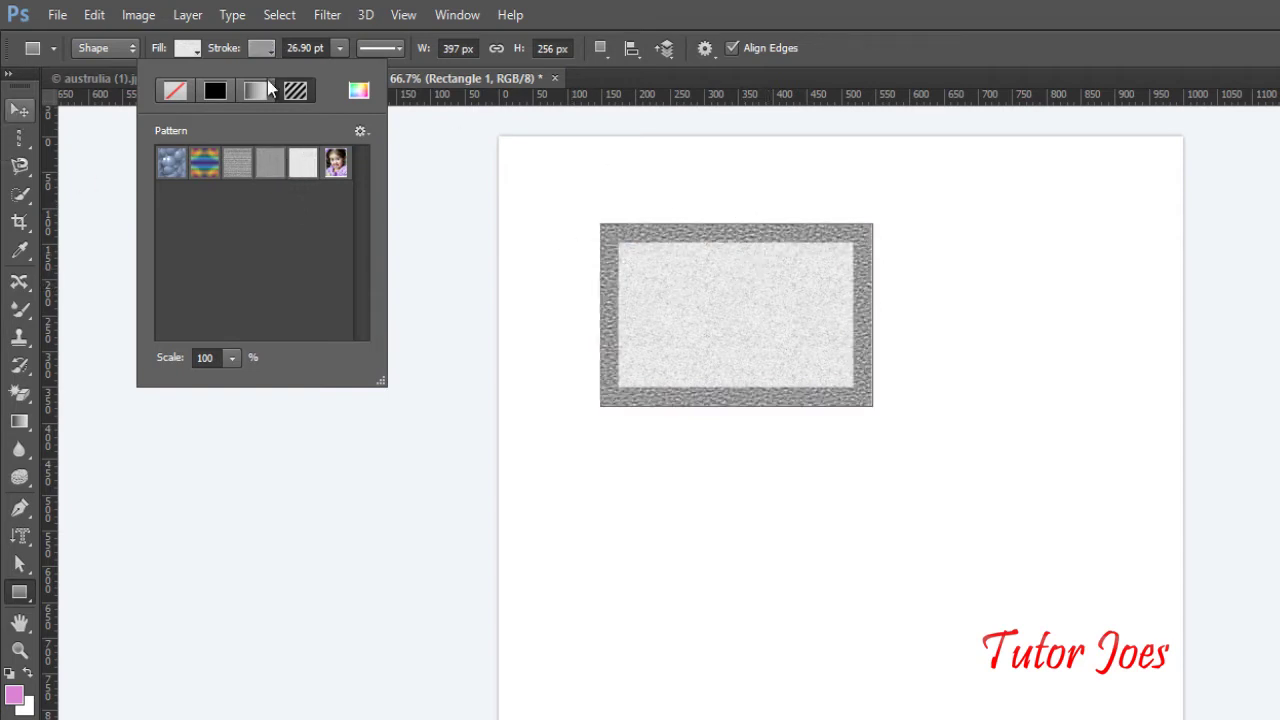
left_click(325, 48)
left_click(384, 47)
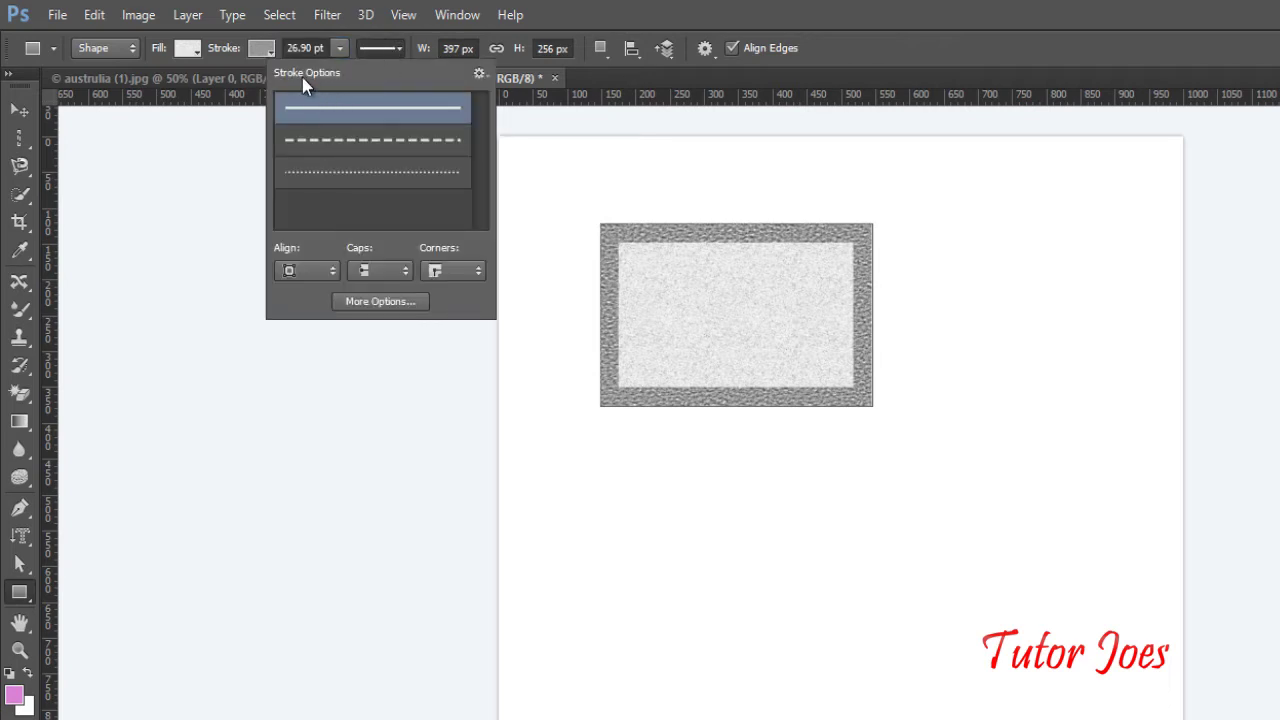
left_click(350, 147)
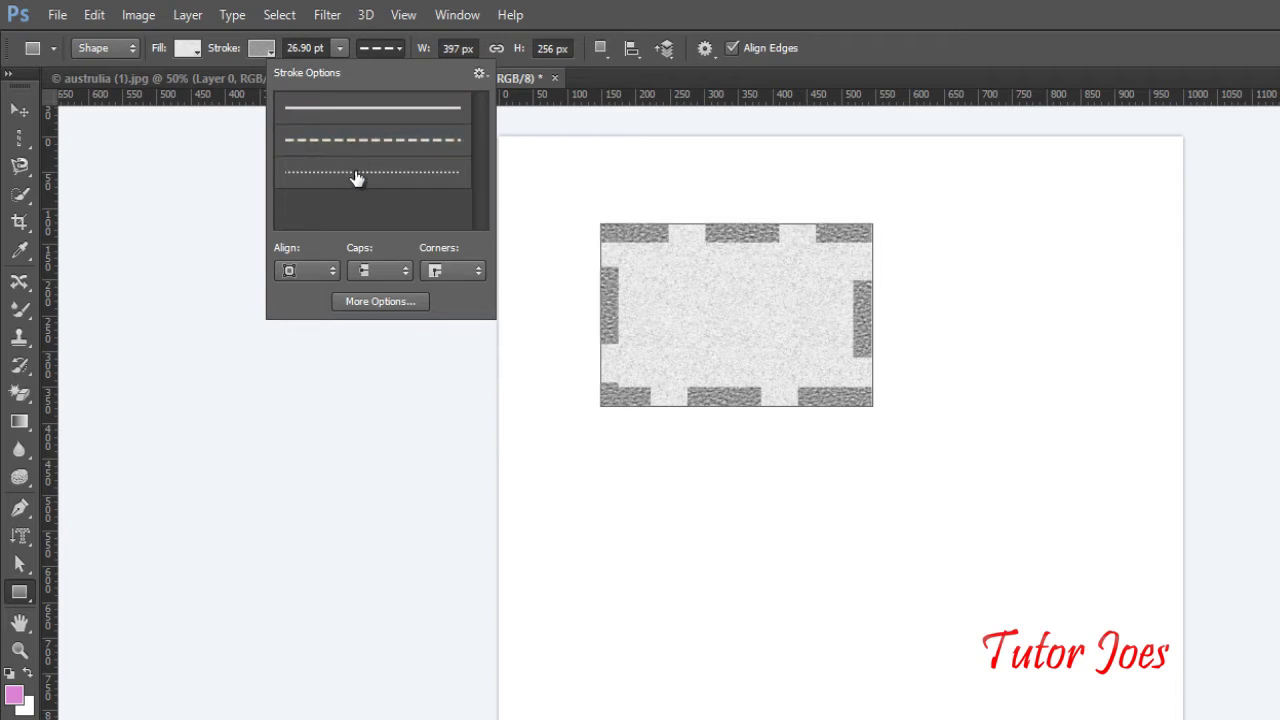
left_click(358, 170)
left_click(349, 113)
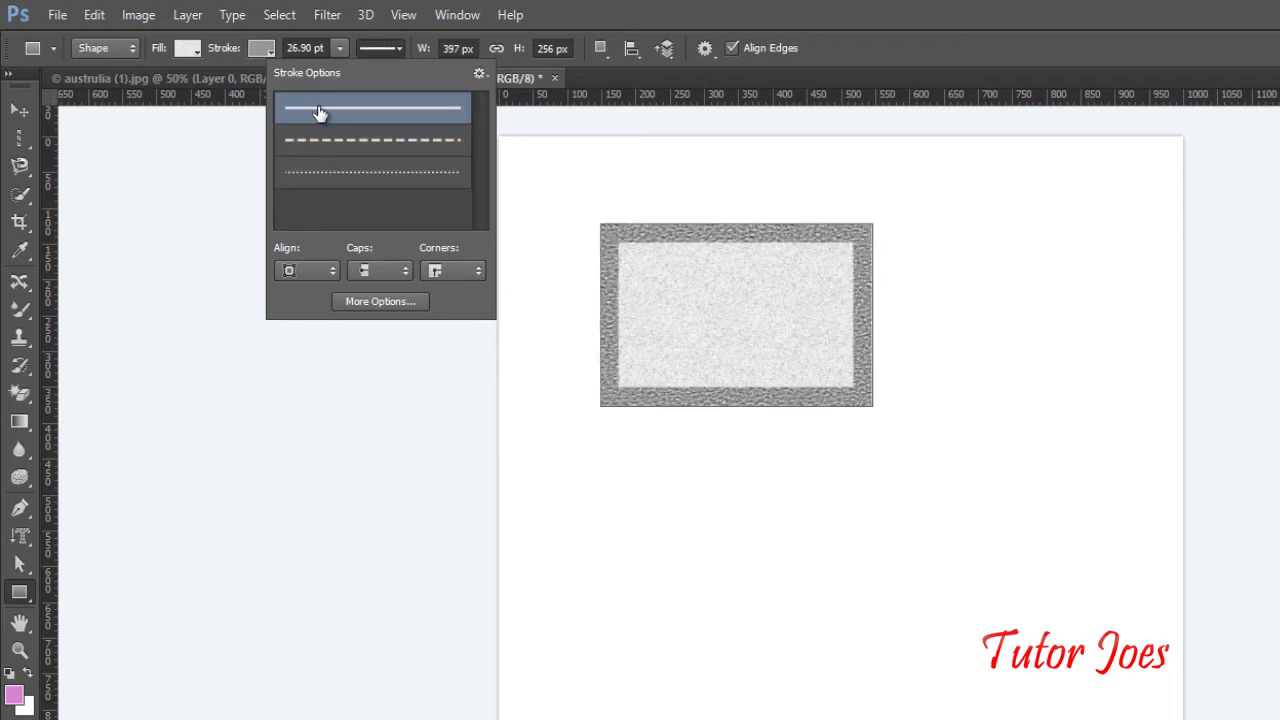
left_click(240, 128)
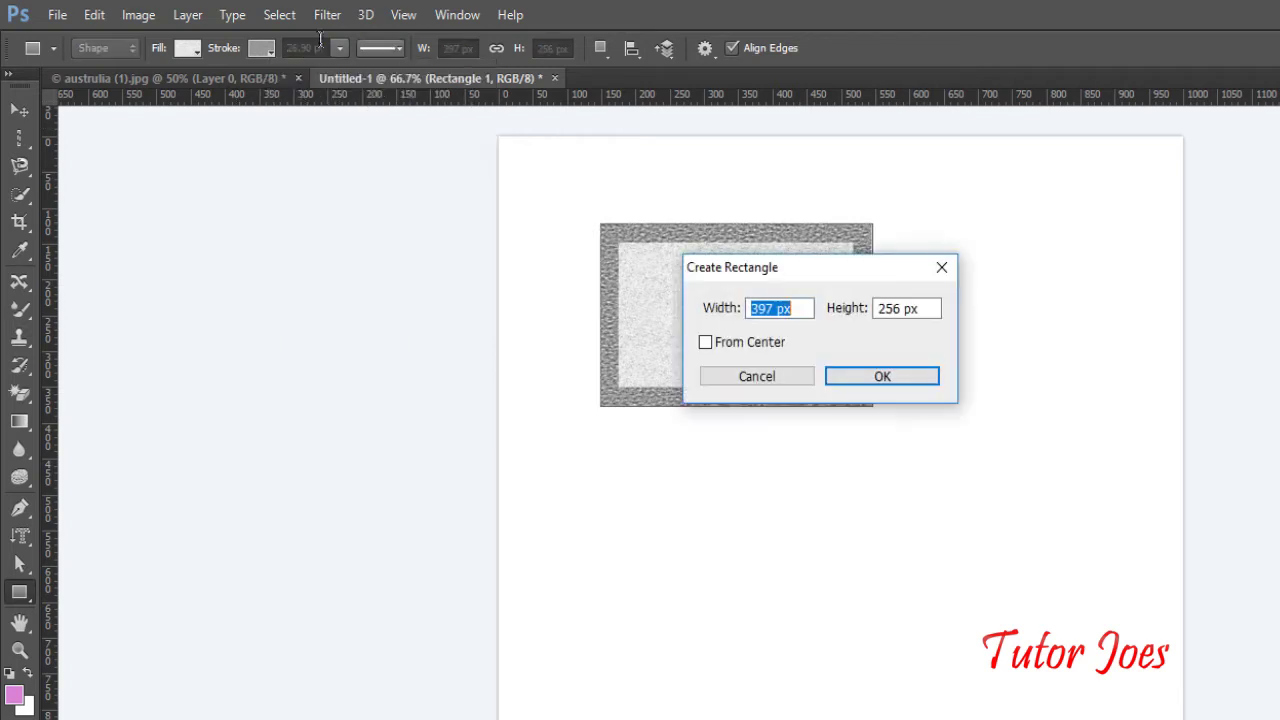
left_click(941, 267)
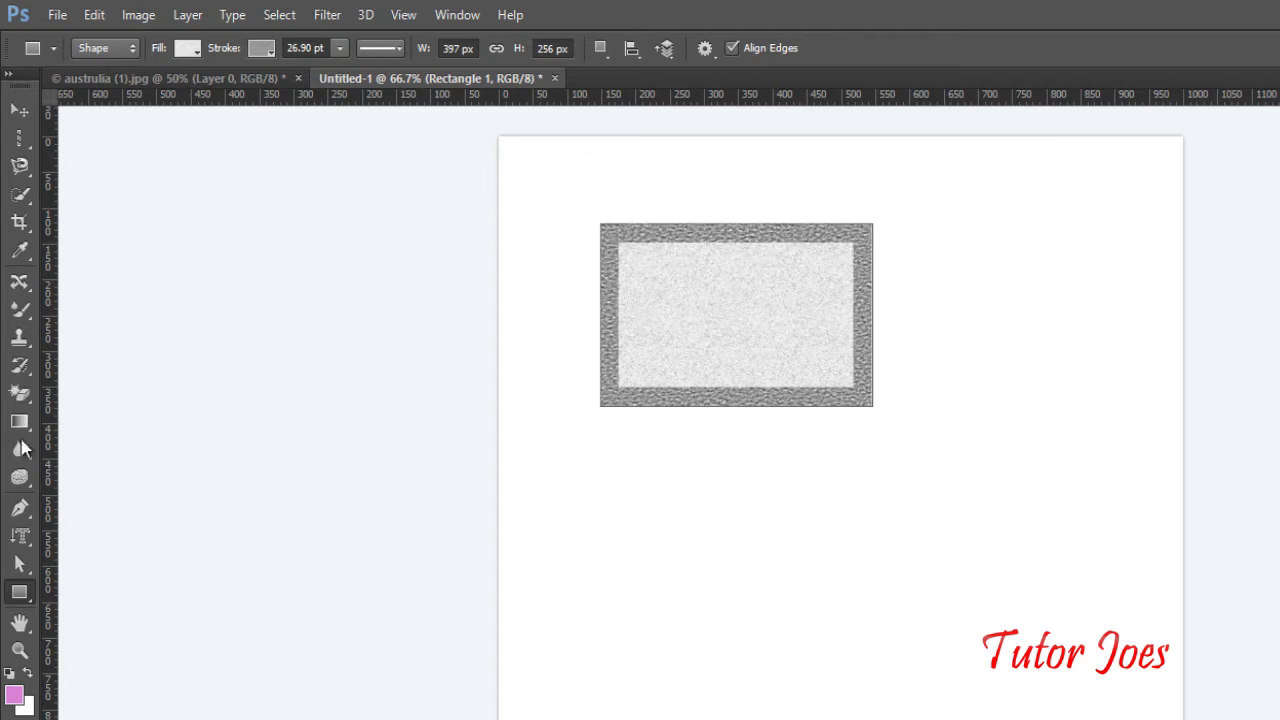
- Draw a 489 × 354 px rounded rectangle below the textured rectangle
right_click(20, 592)
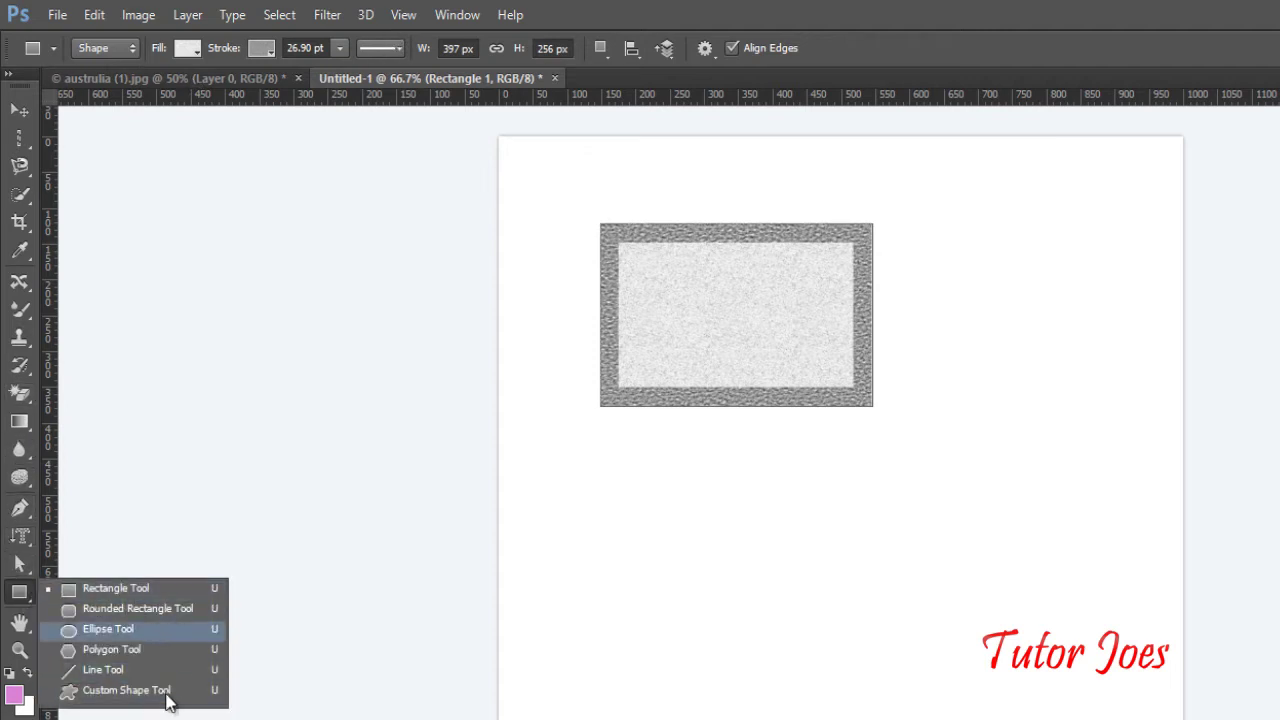
left_click(143, 612)
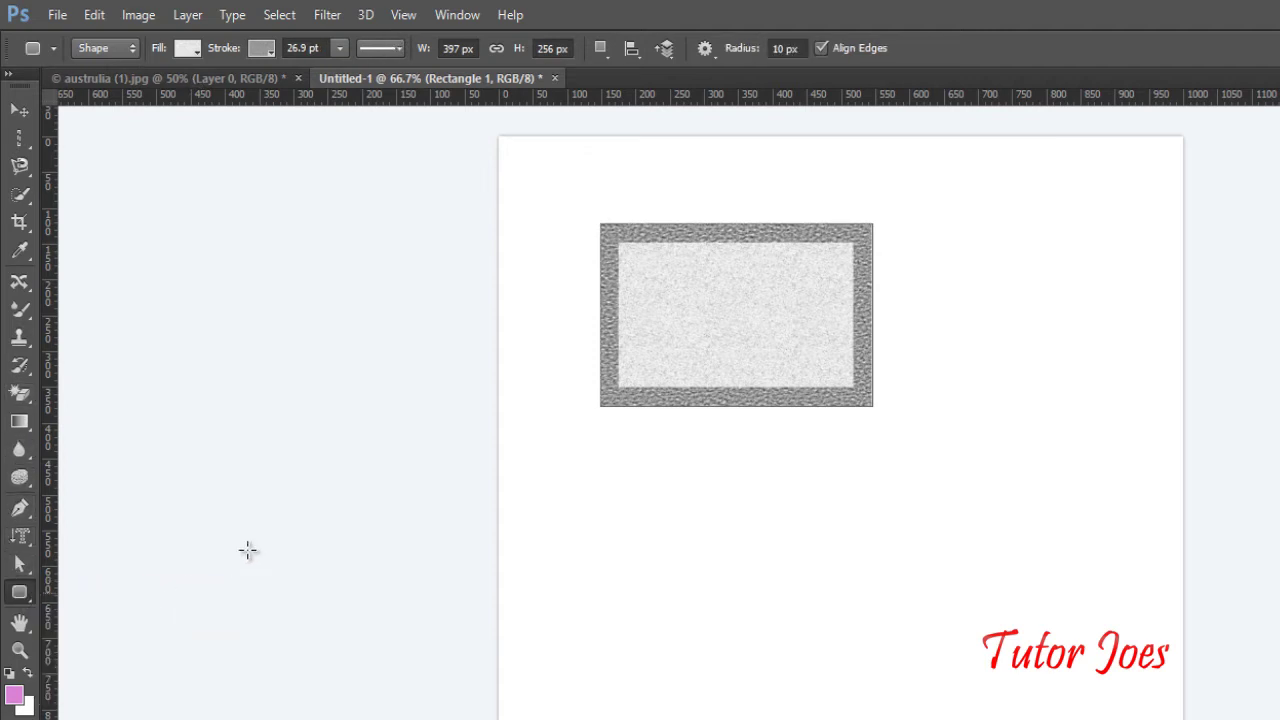
left_click_drag(560, 505, 796, 668)
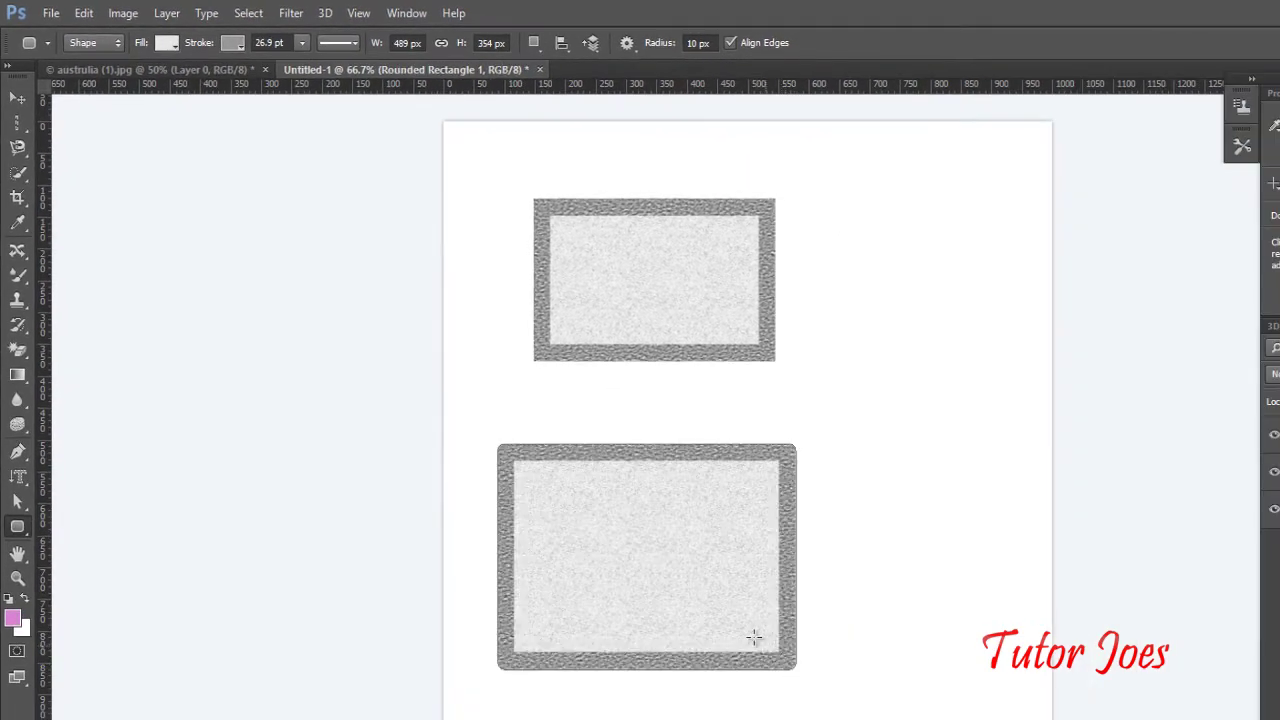
- Remove the rounded rectangle's stroke and fill it with the recent solid pink
left_click(233, 44)
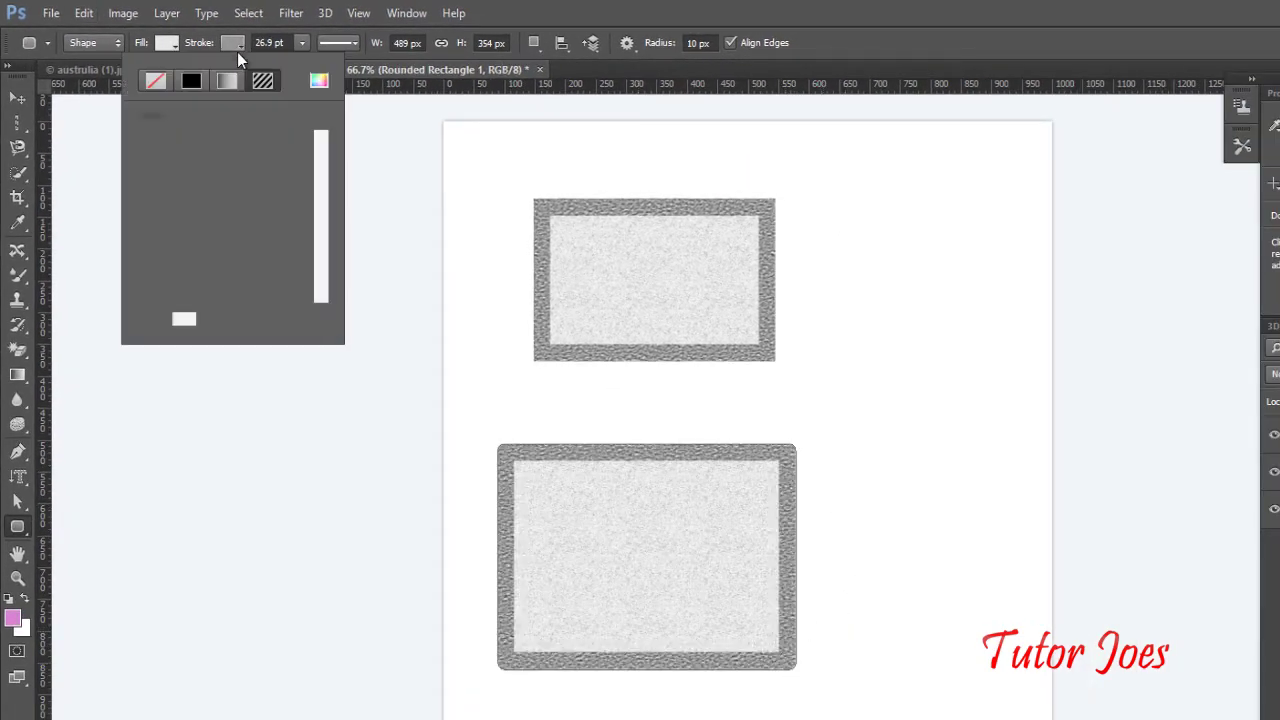
left_click(153, 81)
left_click(160, 45)
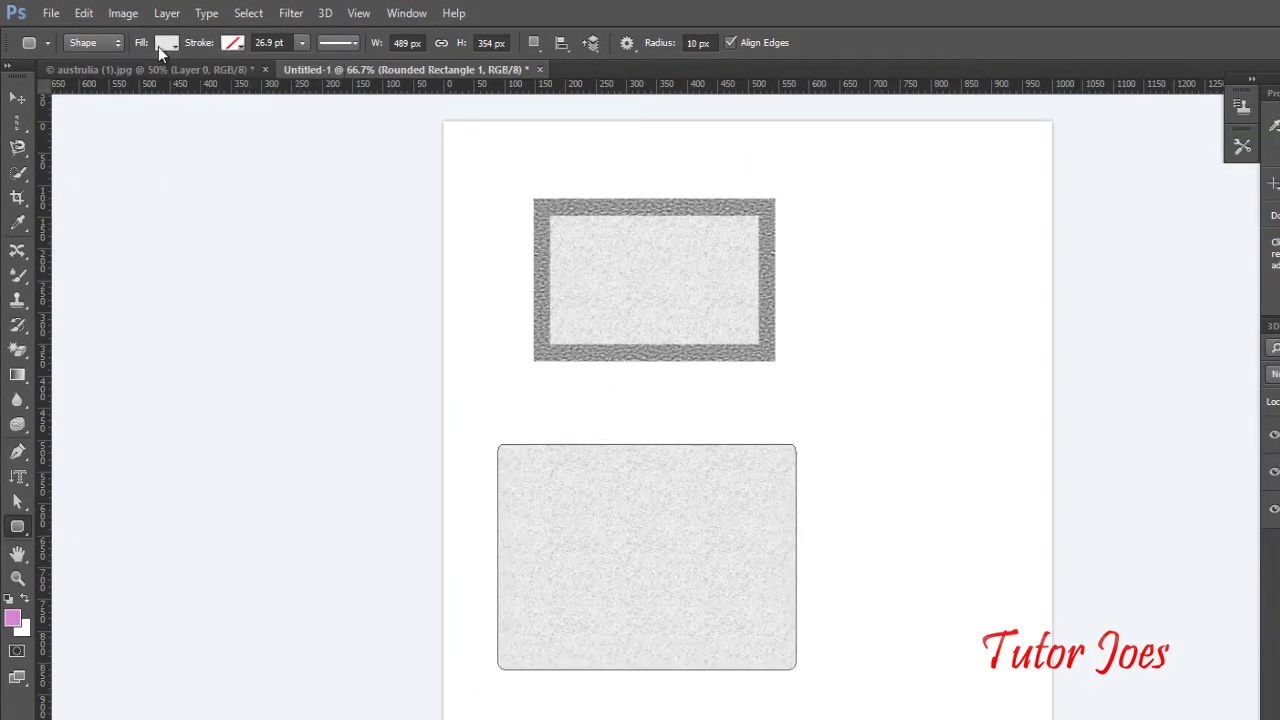
left_click(125, 80)
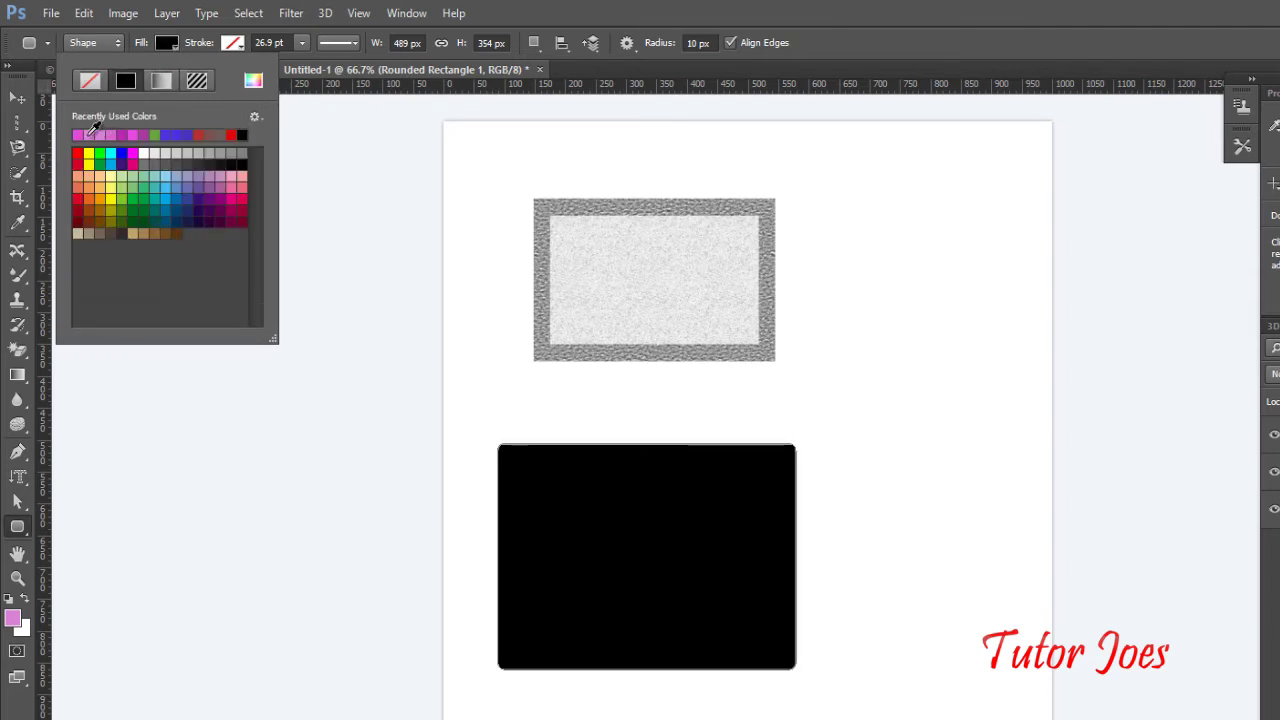
left_click(98, 134)
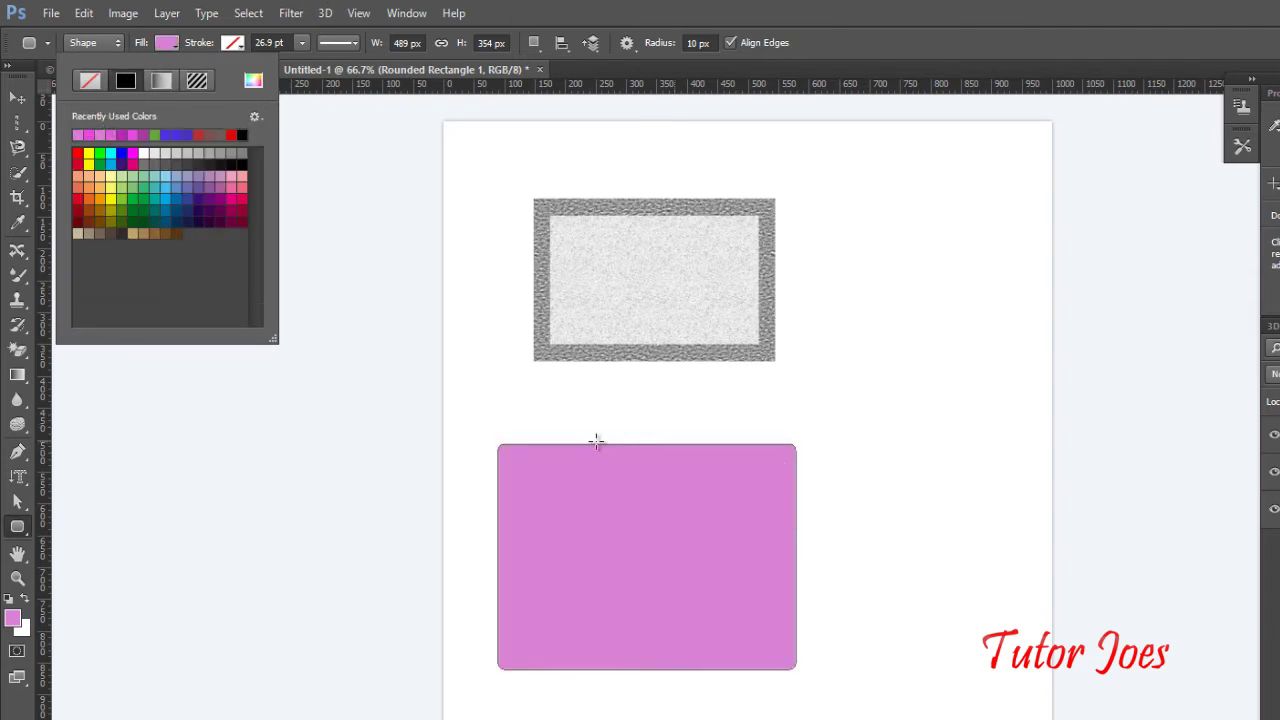
left_click(442, 438)
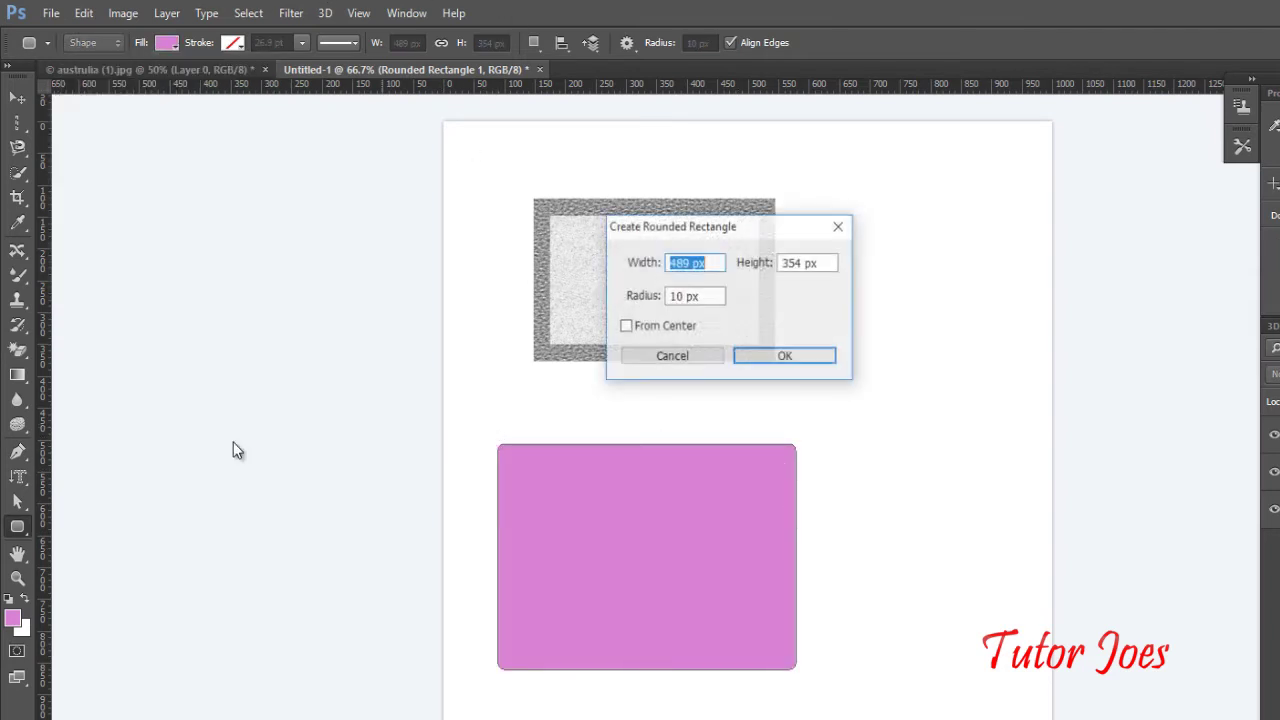
left_click(671, 357)
- Draw a 195 × 172 px pink ellipse right of the rectangle and rasterize its layer
right_click(17, 527)
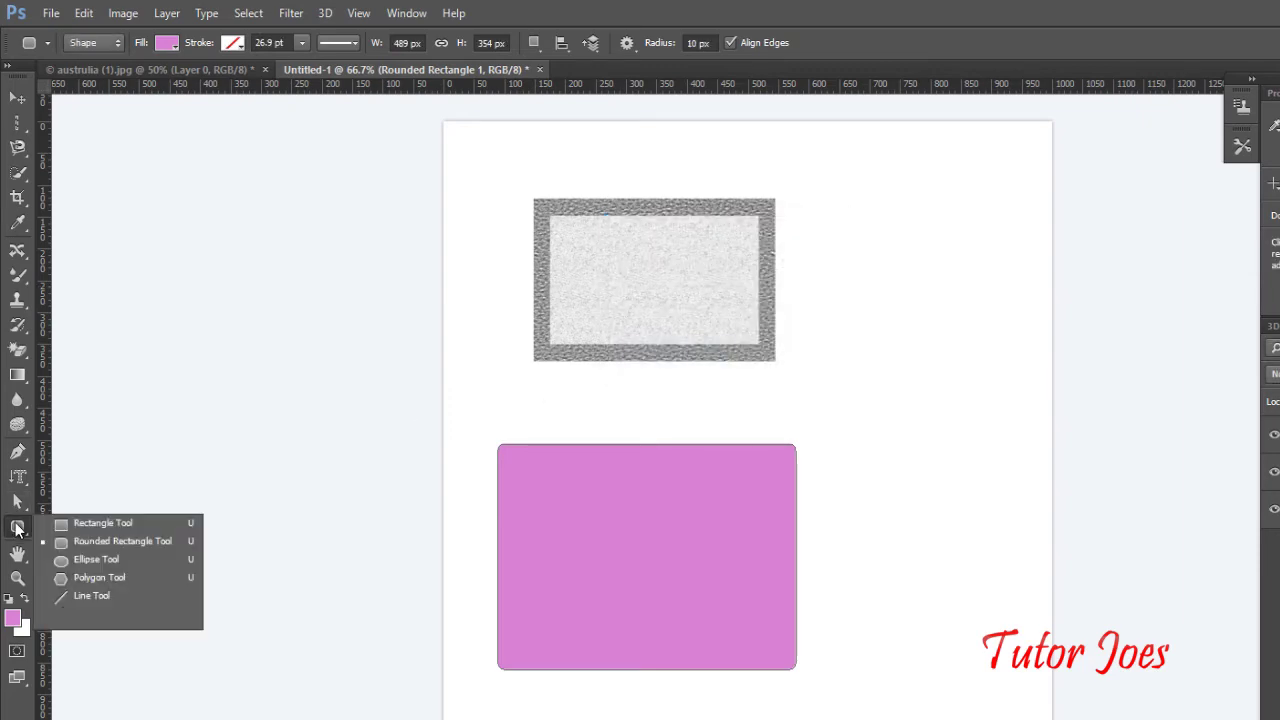
left_click(82, 559)
left_click_drag(854, 299, 973, 423)
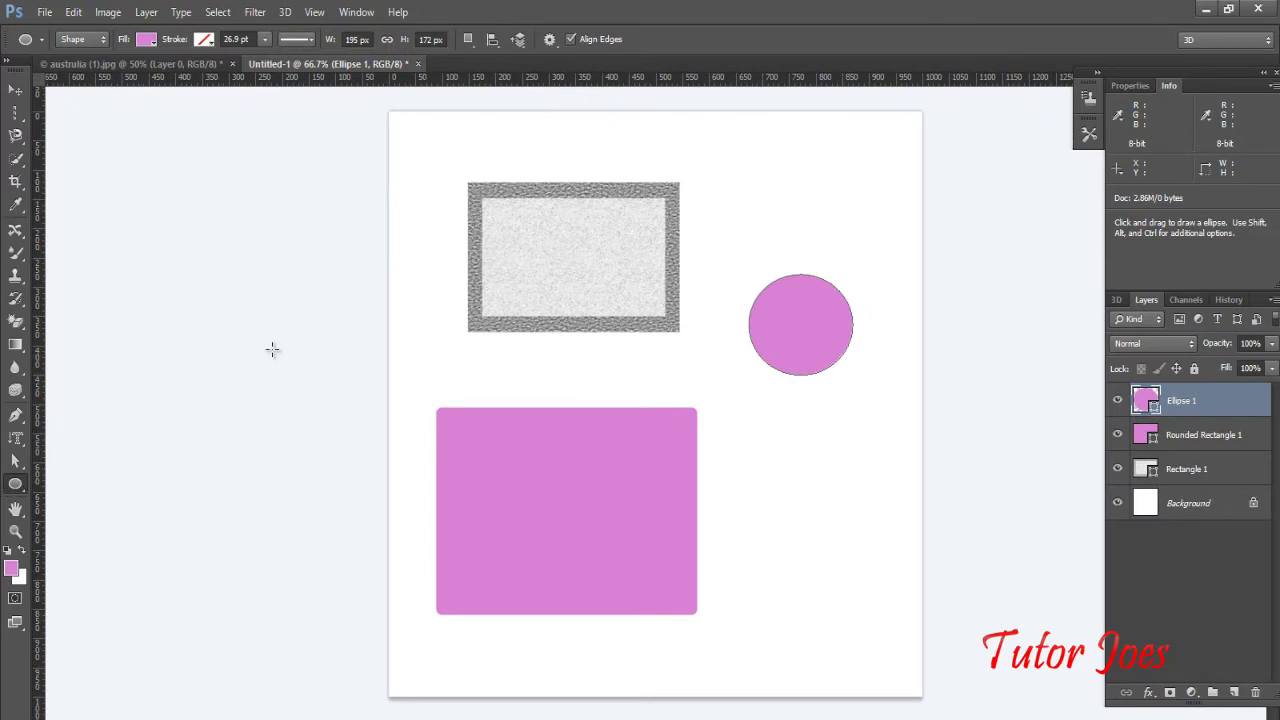
right_click(1198, 400)
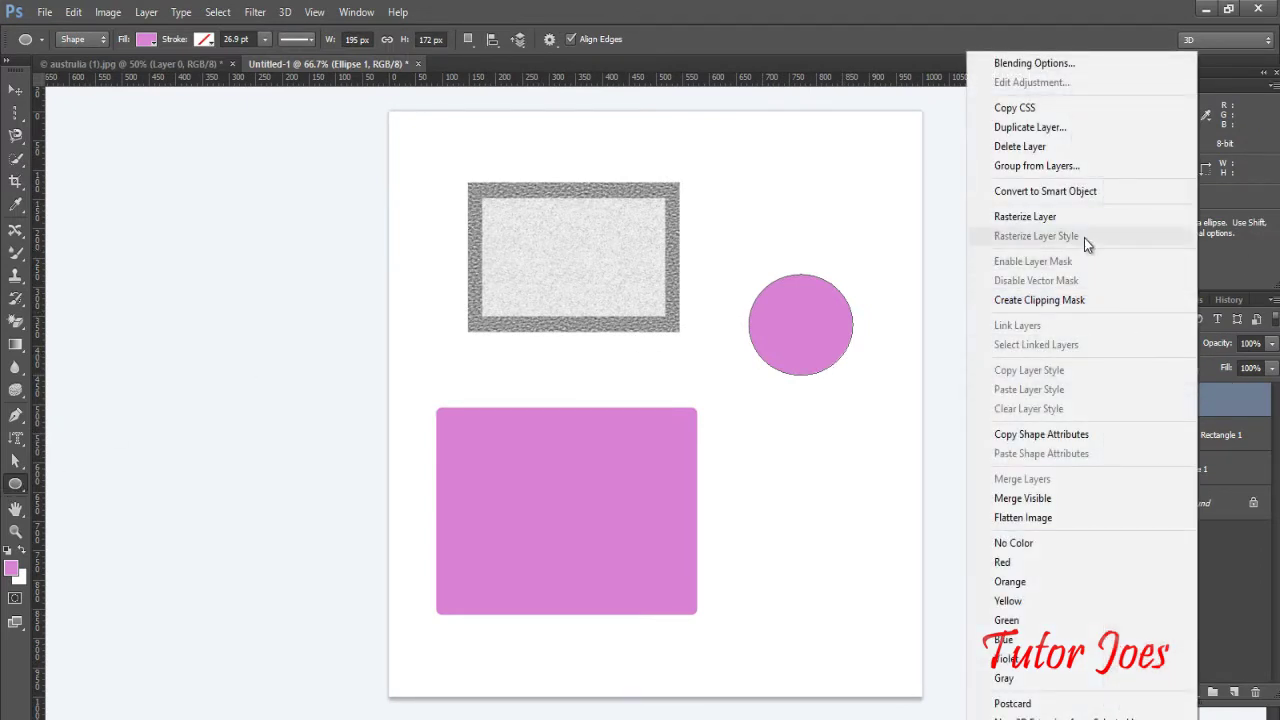
left_click(1094, 214)
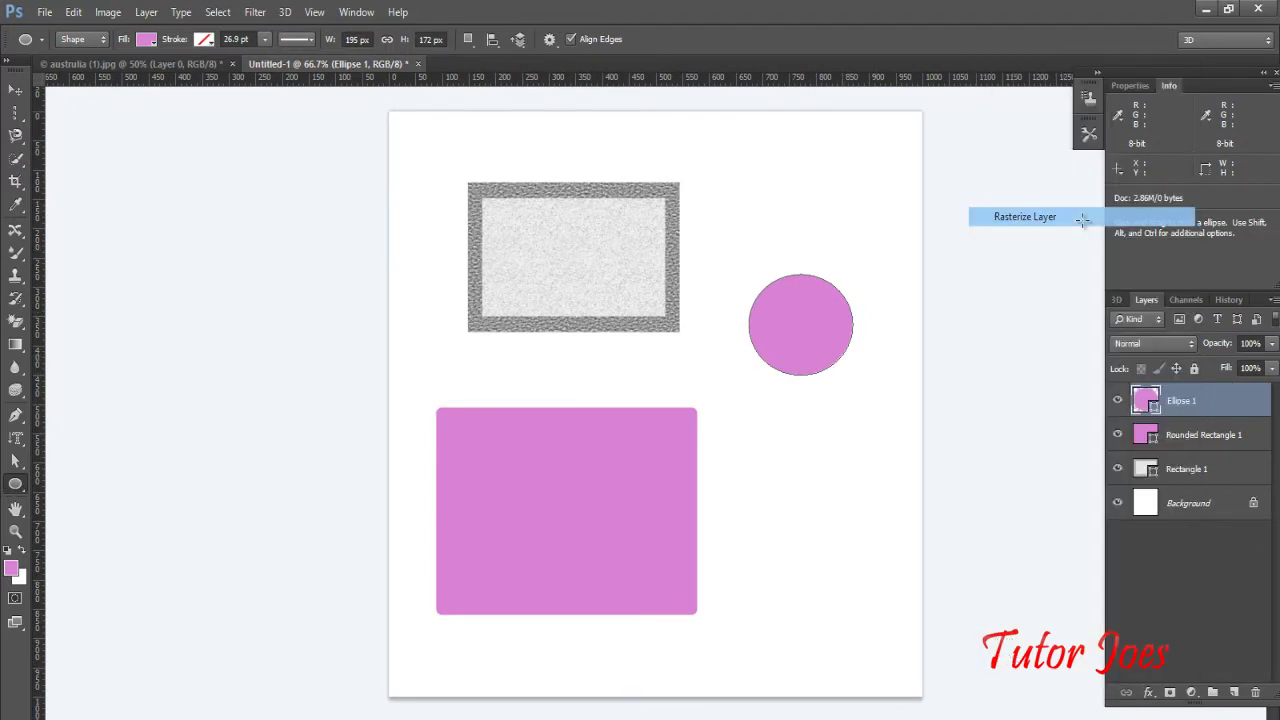
- Add a Color Overlay effect with colour ed1c24 to the Ellipse 1 layer
right_click(1193, 401)
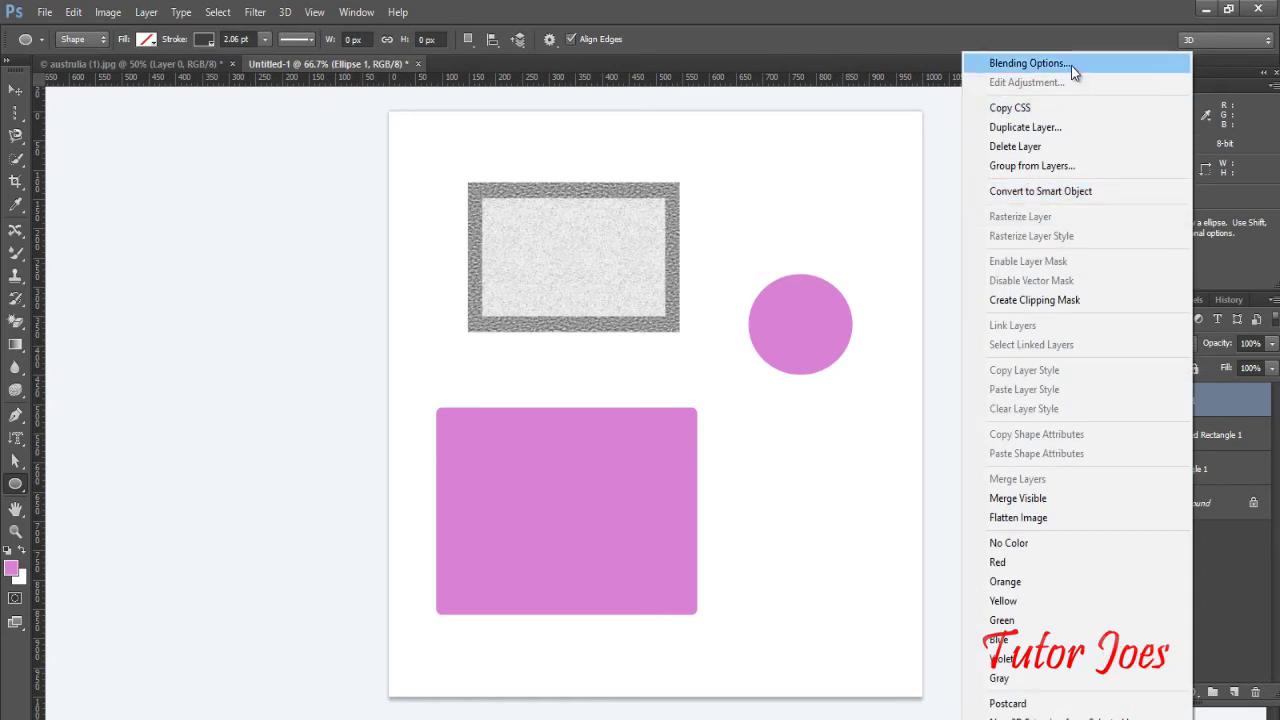
left_click(1071, 65)
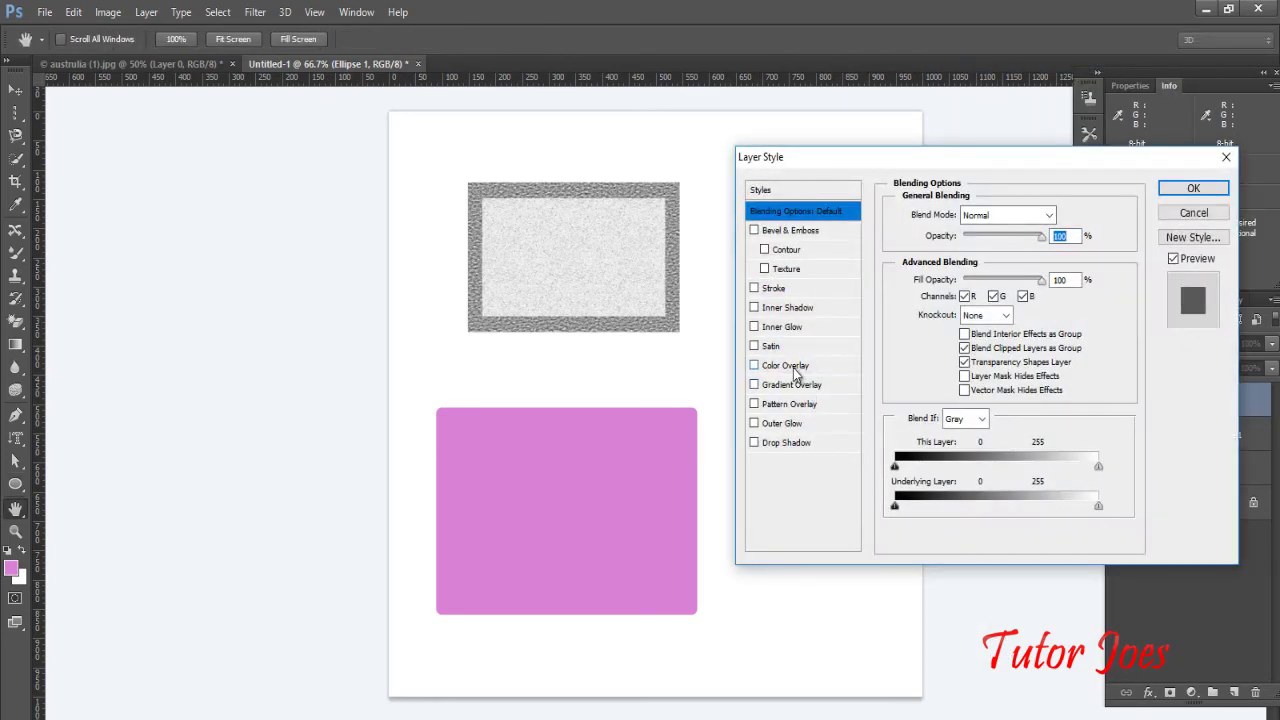
left_click(790, 366)
left_click(1064, 217)
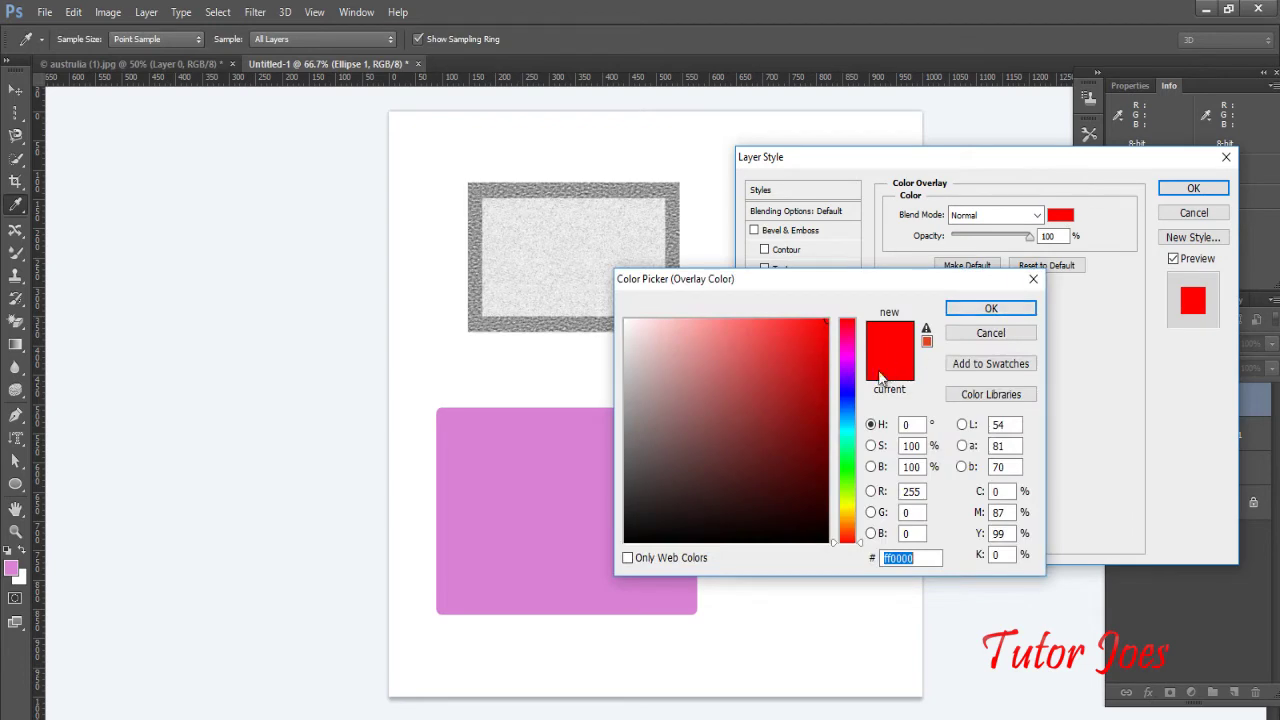
type("ed1c24")
left_click(990, 307)
mouse_move(1011, 168)
left_mouse_down()
mouse_move(893, 265)
mouse_move(482, 513)
left_mouse_up()
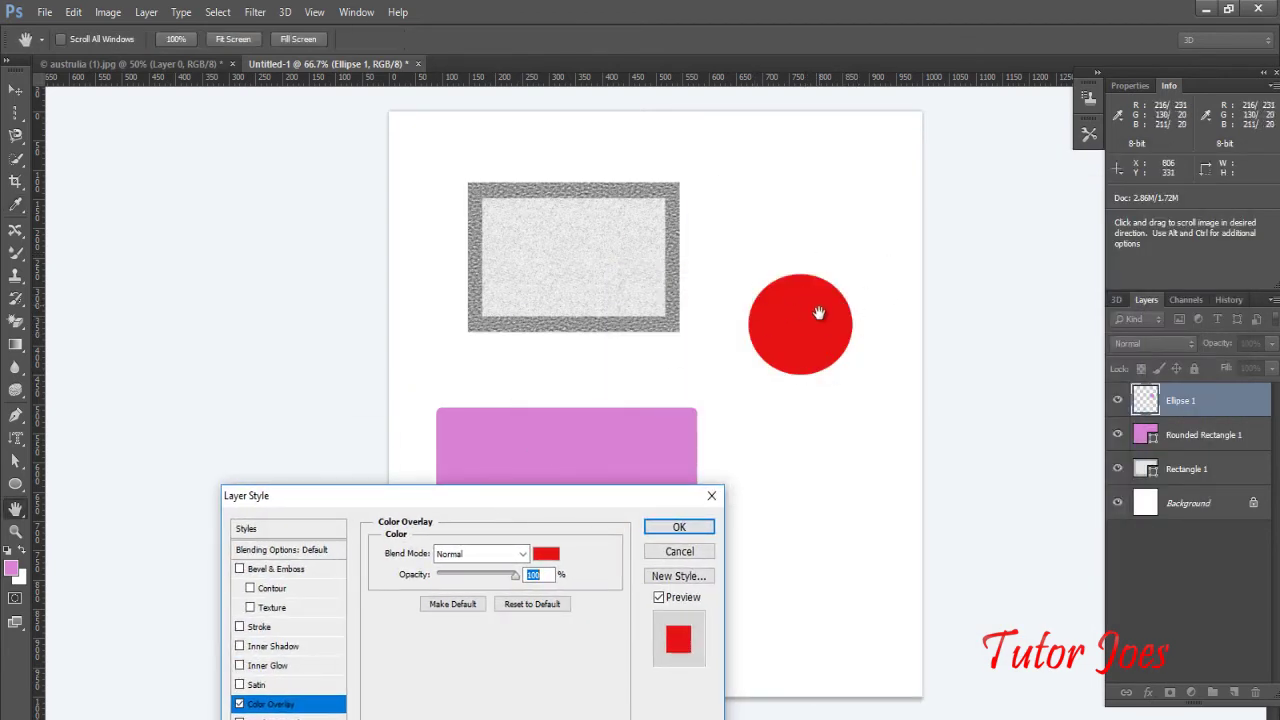
left_click(705, 527)
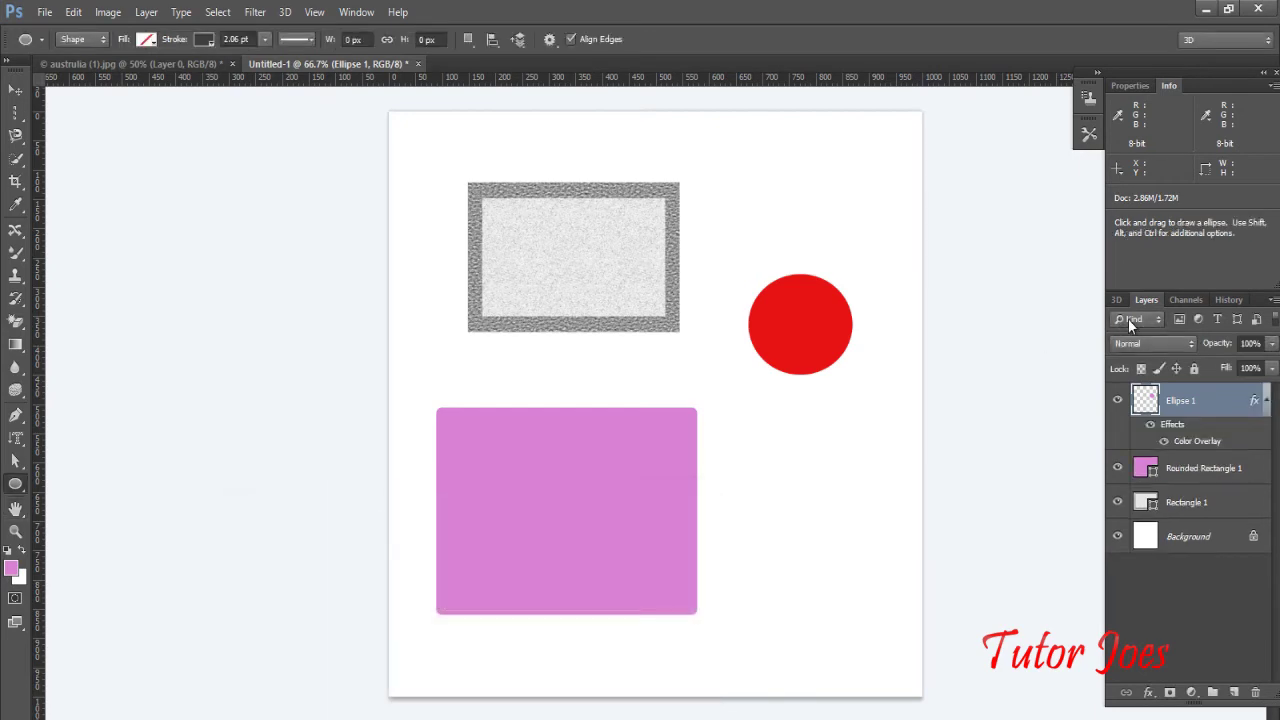
- Reopen the circle's layer style settings to check the red overlay, then close them
right_click(1183, 400)
left_click(1042, 66)
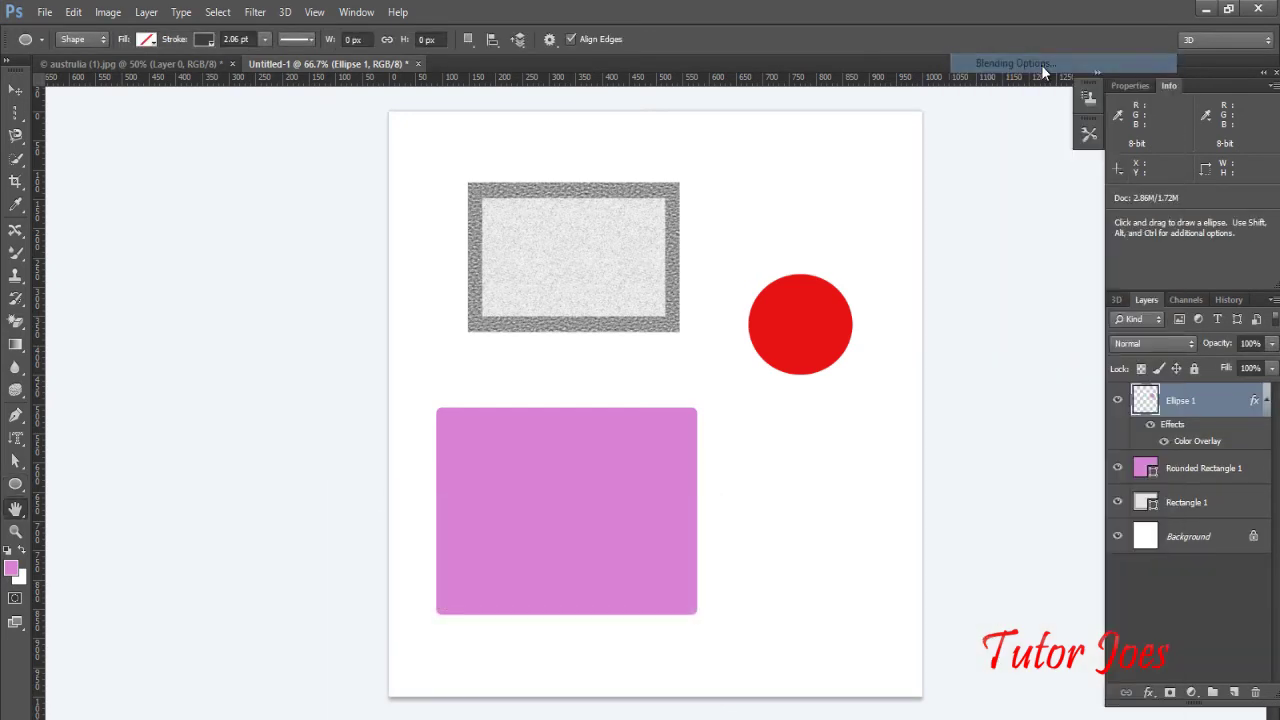
left_click_drag(478, 488, 508, 359)
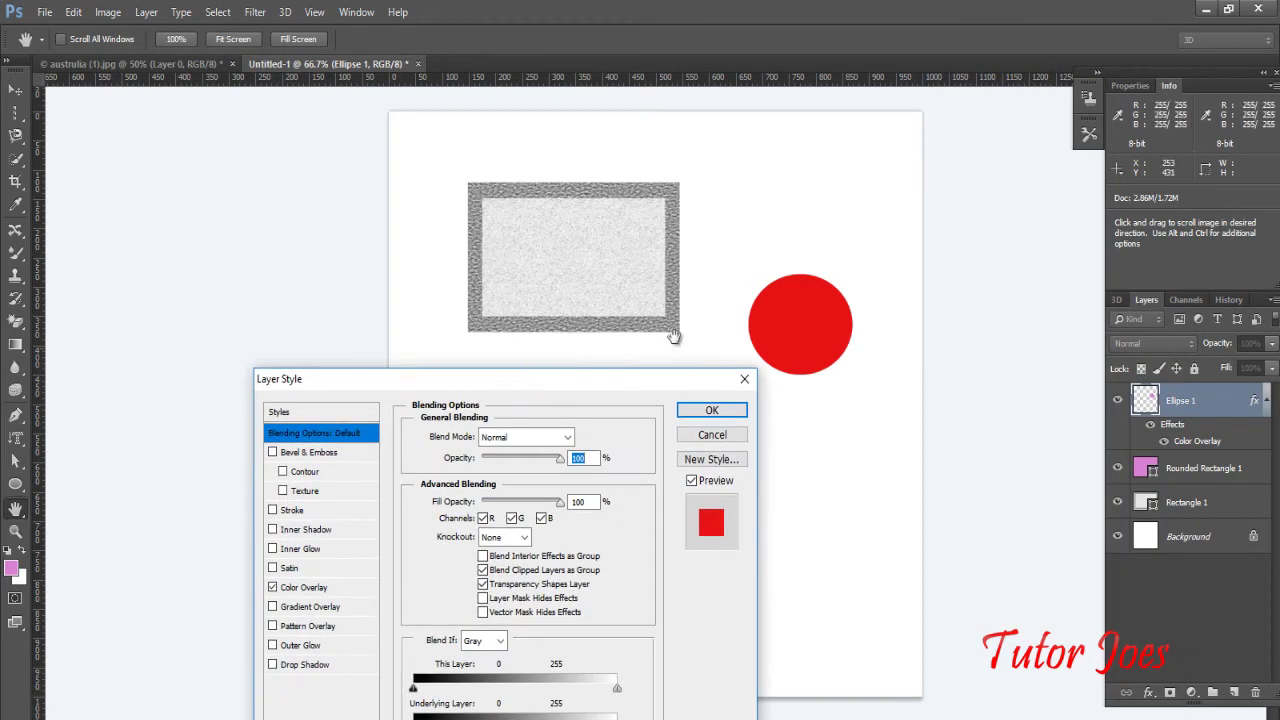
left_click(712, 398)
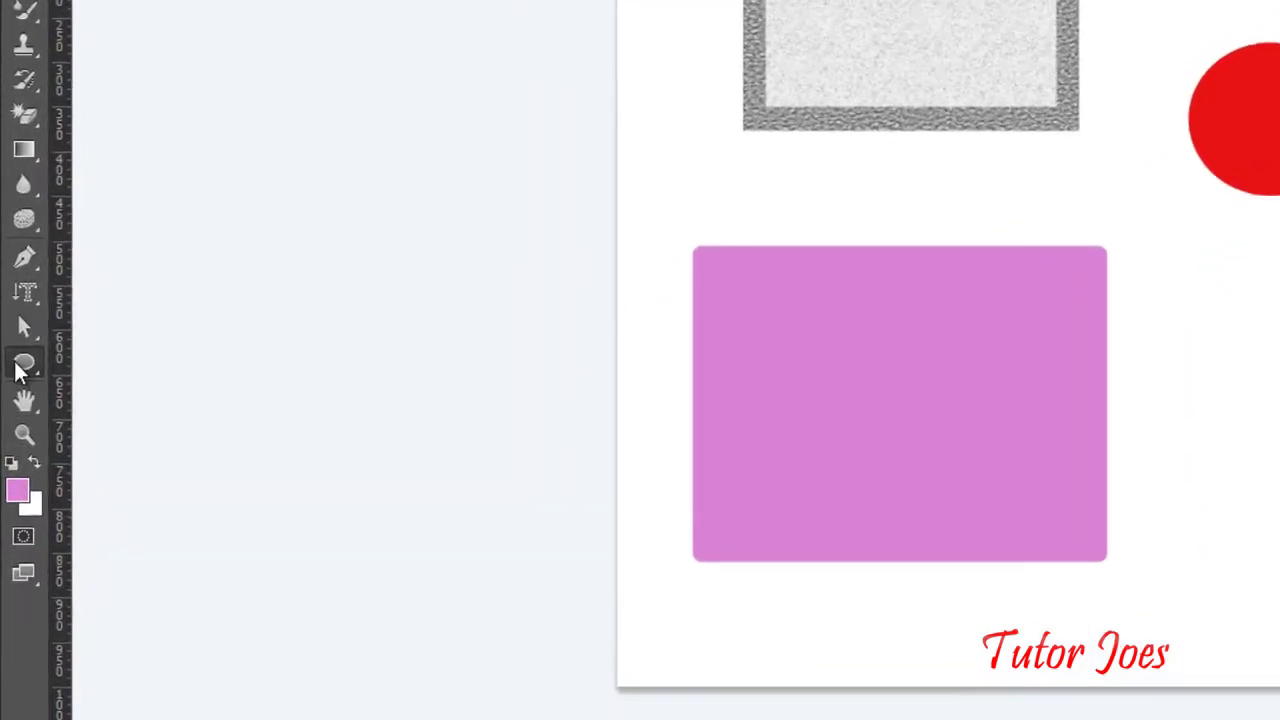
right_click(15, 484)
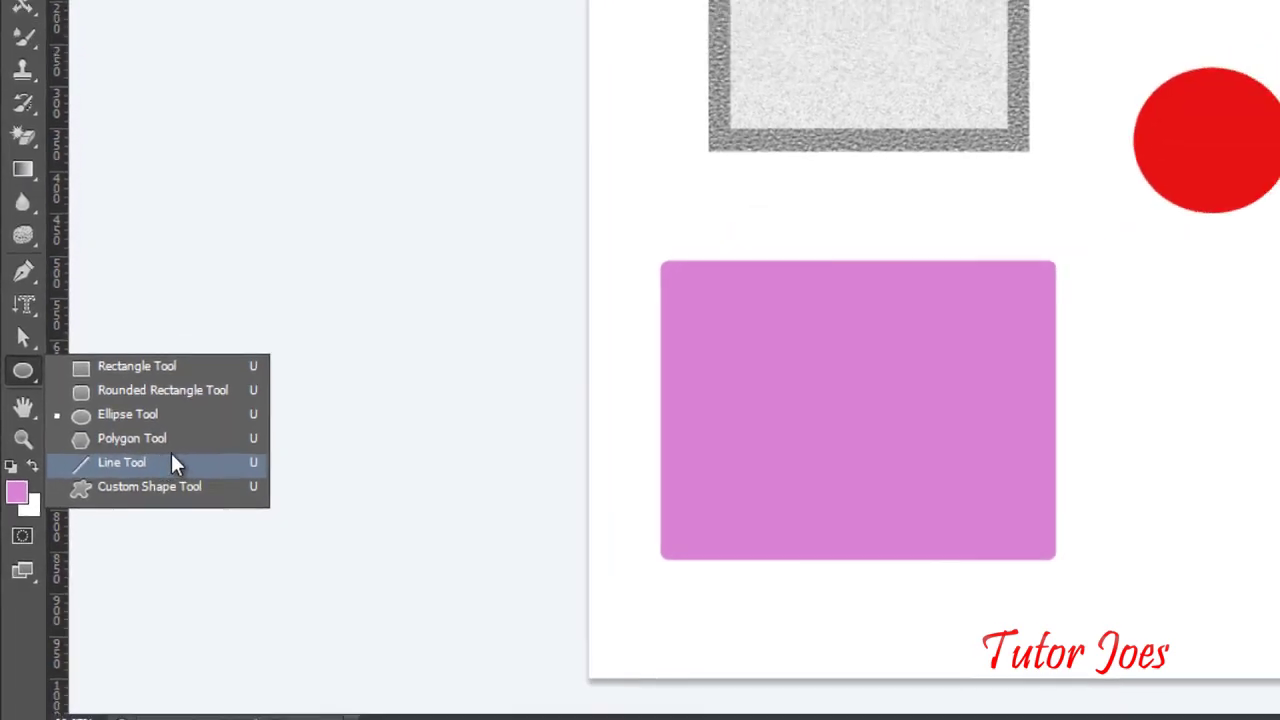
left_click(139, 437)
left_click_drag(415, 353, 555, 343)
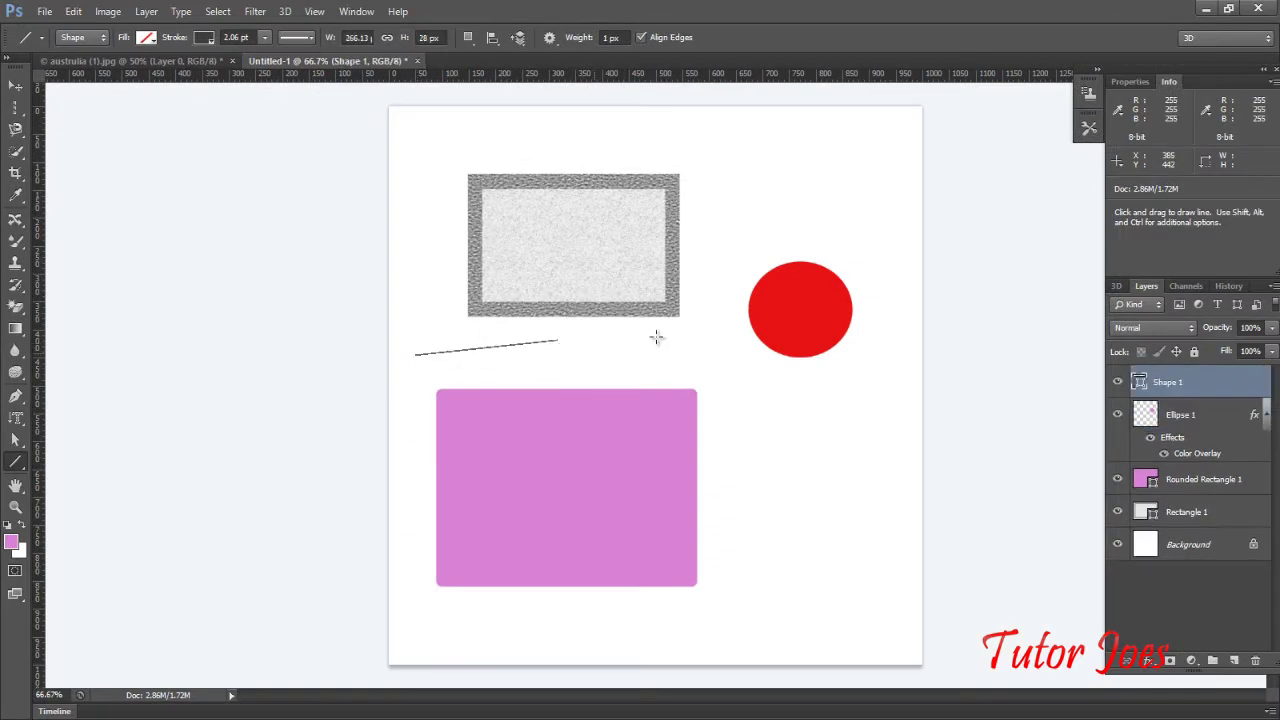
right_click(1191, 382)
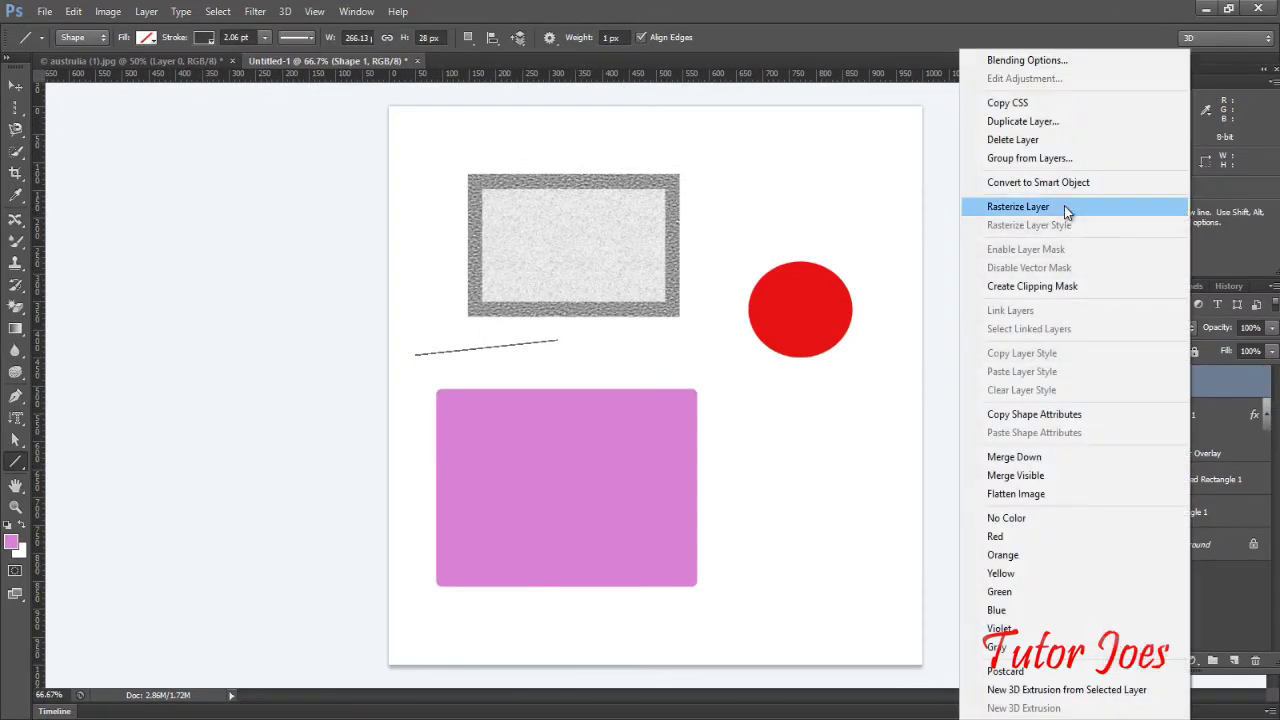
left_click(1060, 207)
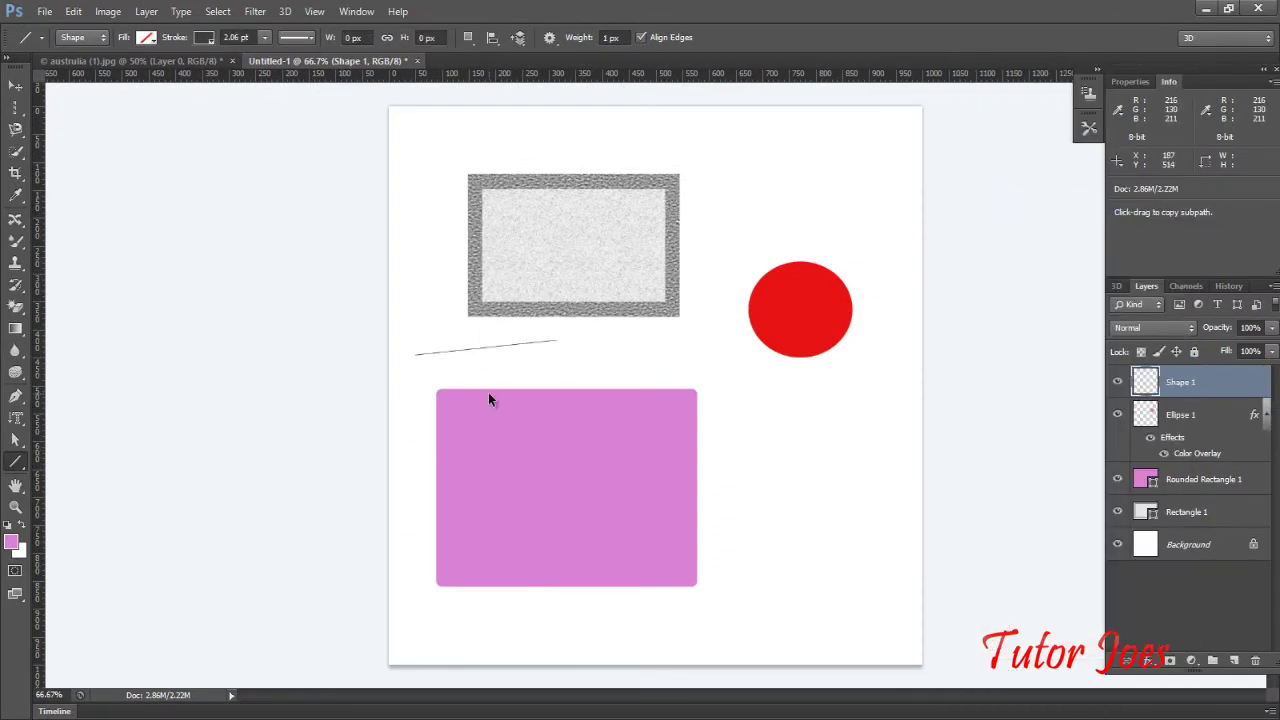
key("Delete")
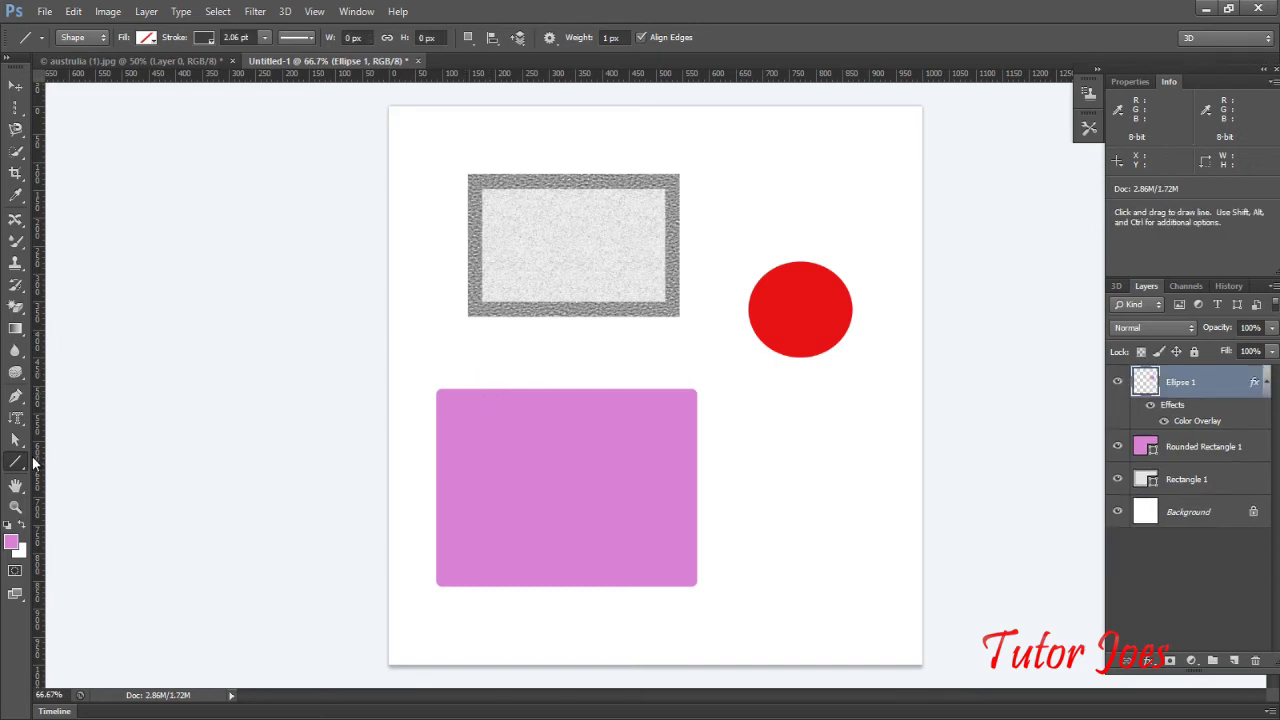
- Switch to the Custom Shape Tool and delete the Rectangle 1, Rounded Rectangle 1 and Ellipse 1 layers
right_click(15, 463)
left_click(112, 543)
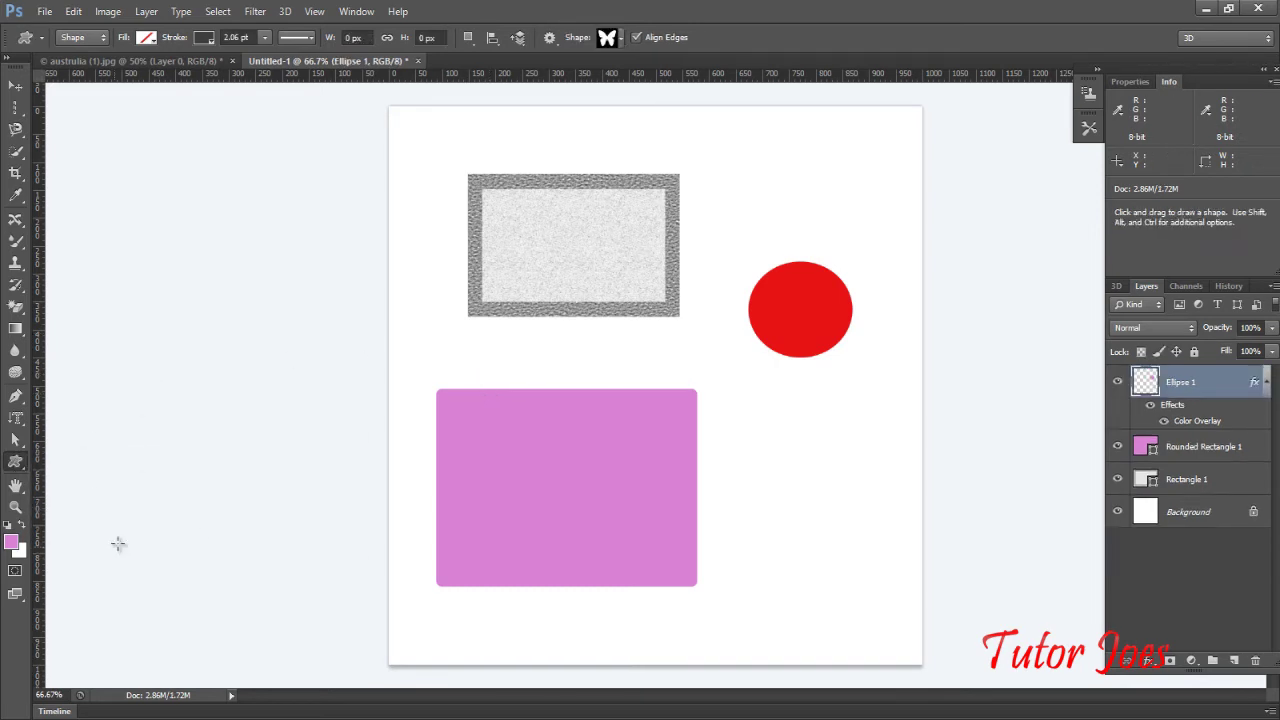
left_click(1181, 481)
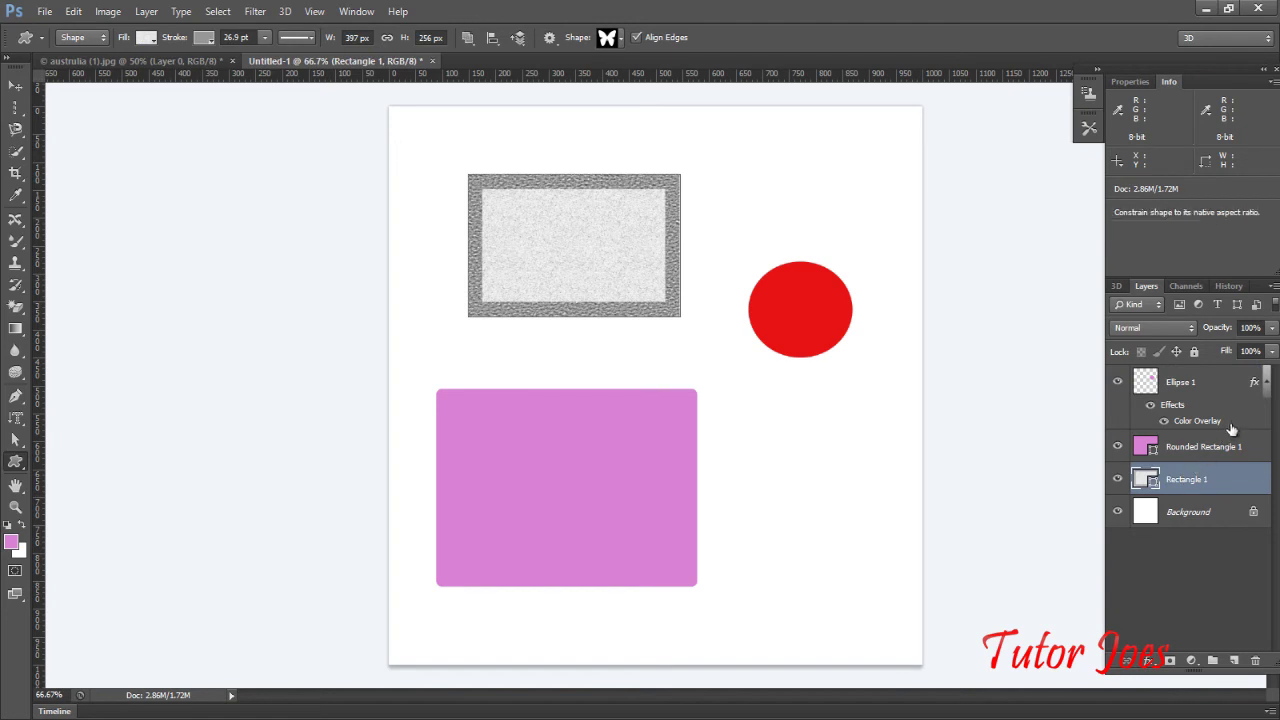
left_click(1225, 446, "ctrl")
left_click(1195, 382, "ctrl")
right_click(1183, 435)
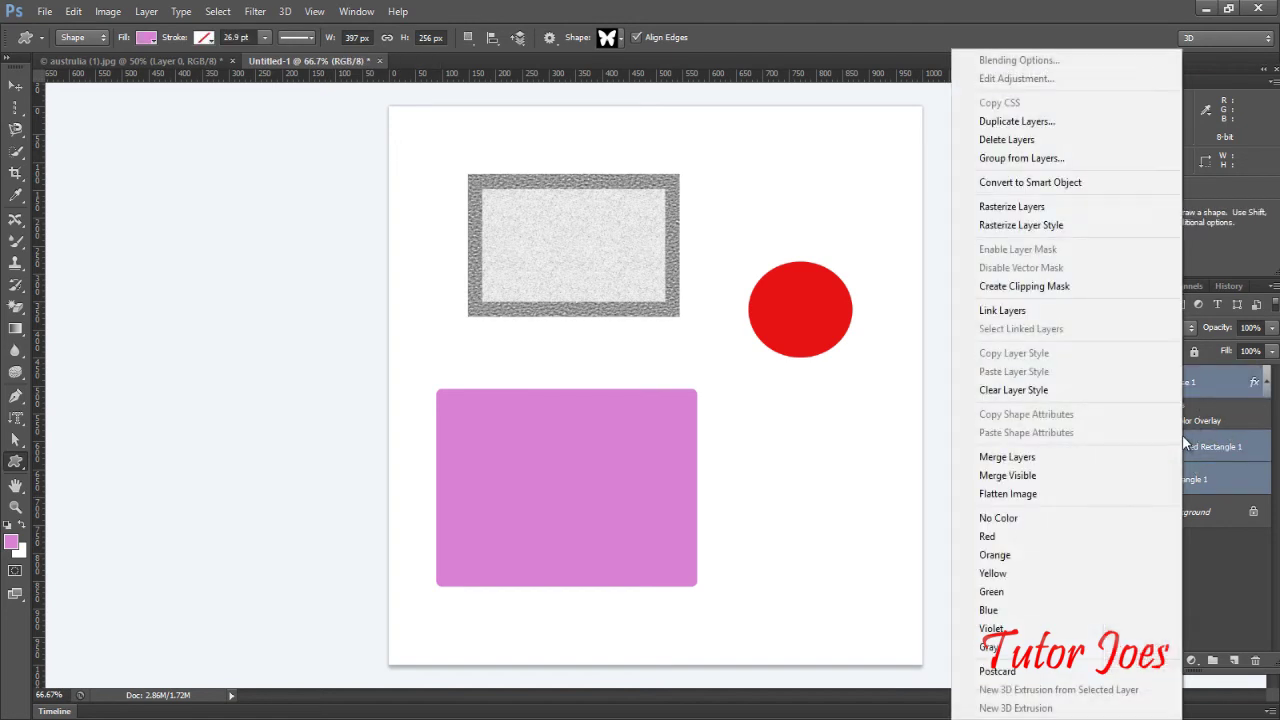
left_click(1006, 139)
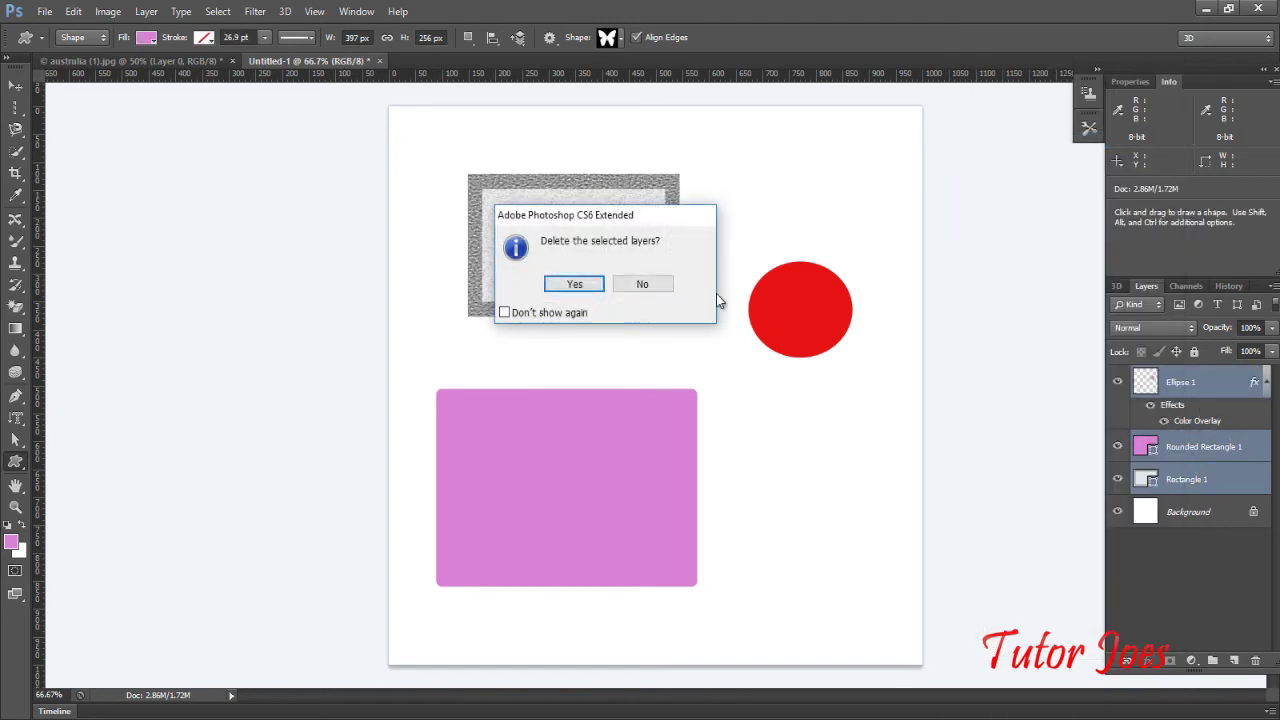
left_click(575, 284)
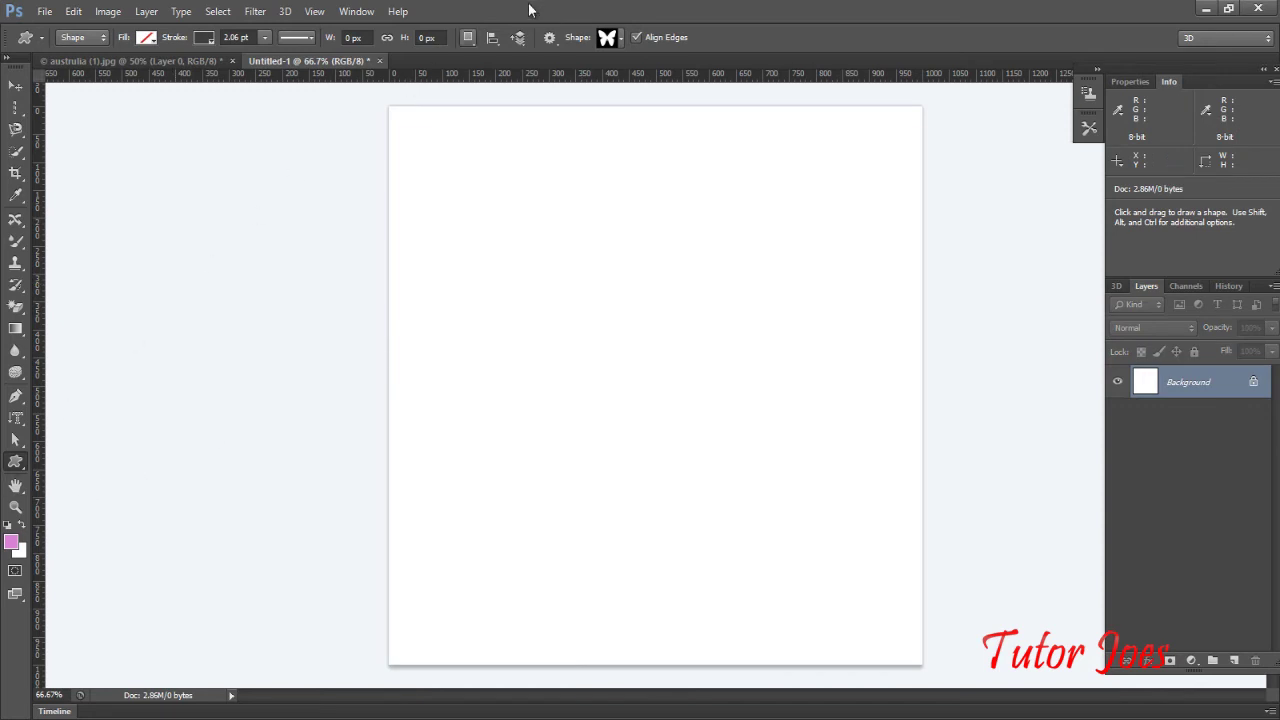
left_click(620, 37)
key("Escape")
- Draw a 498 × 404 px butterfly mid-canvas and try pink, magenta and rainbow gradient fills
left_click_drag(521, 290, 788, 461)
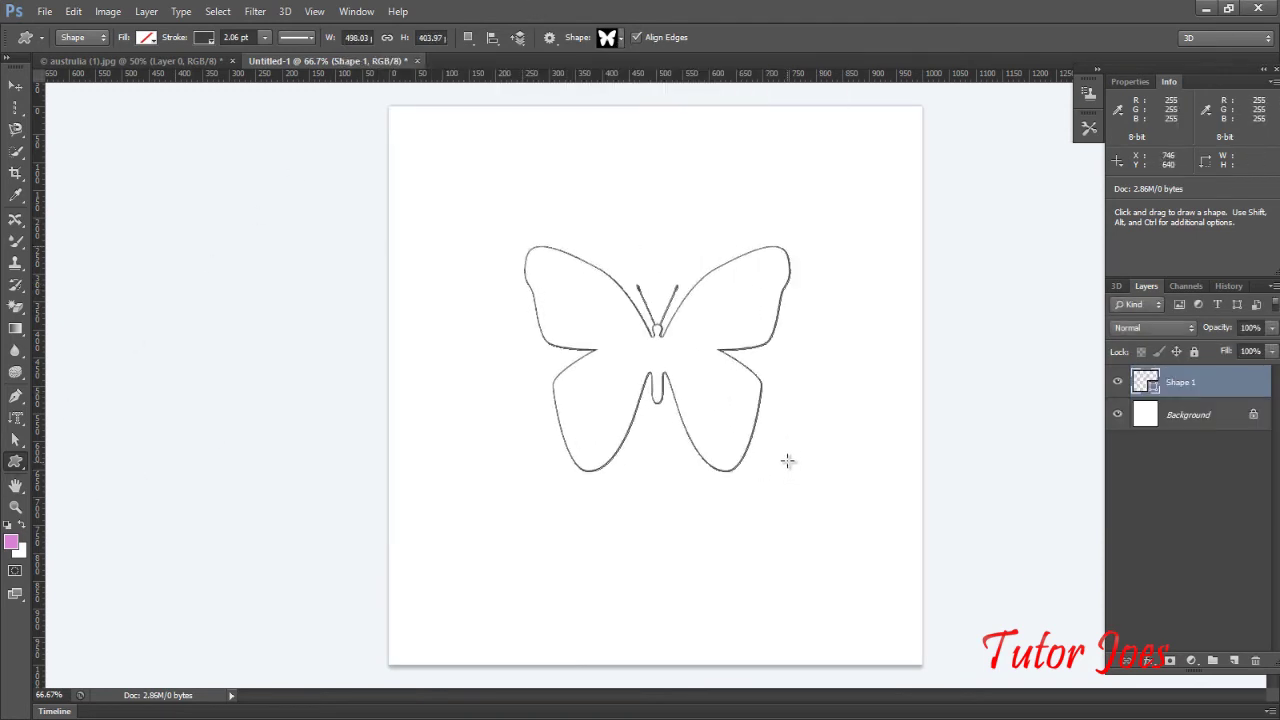
left_click(147, 38)
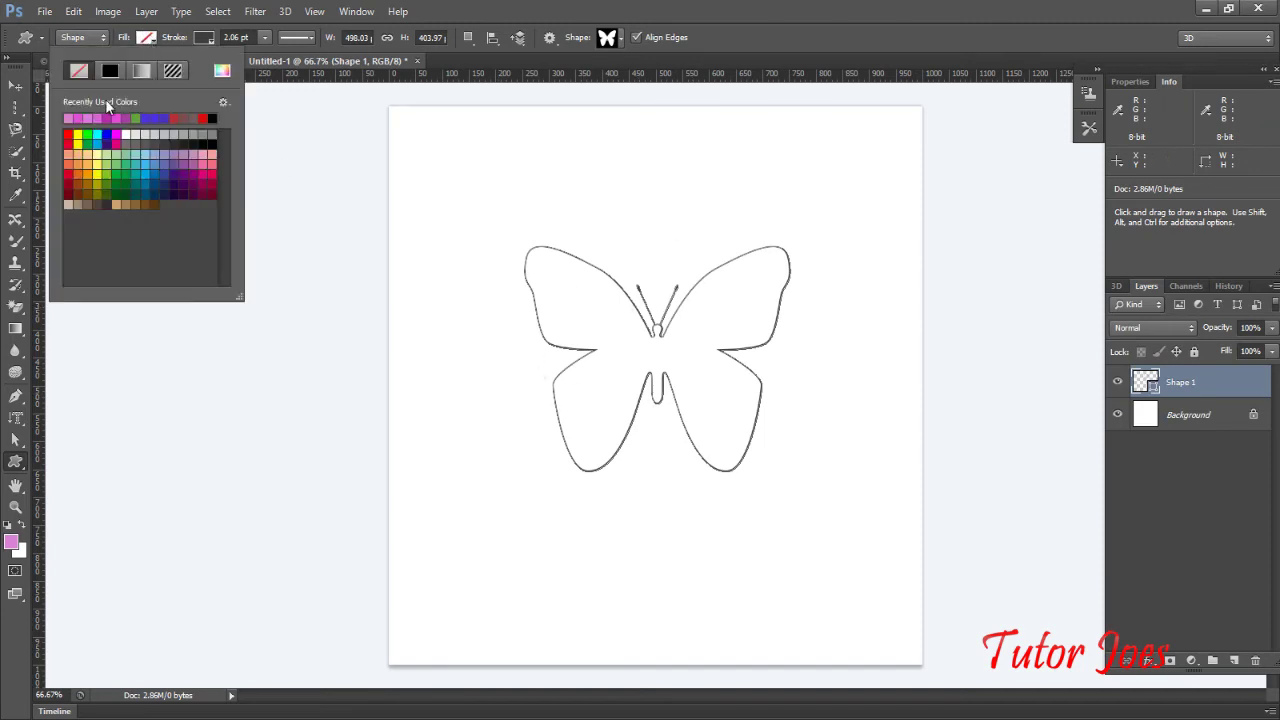
left_click(98, 117)
left_click(99, 117)
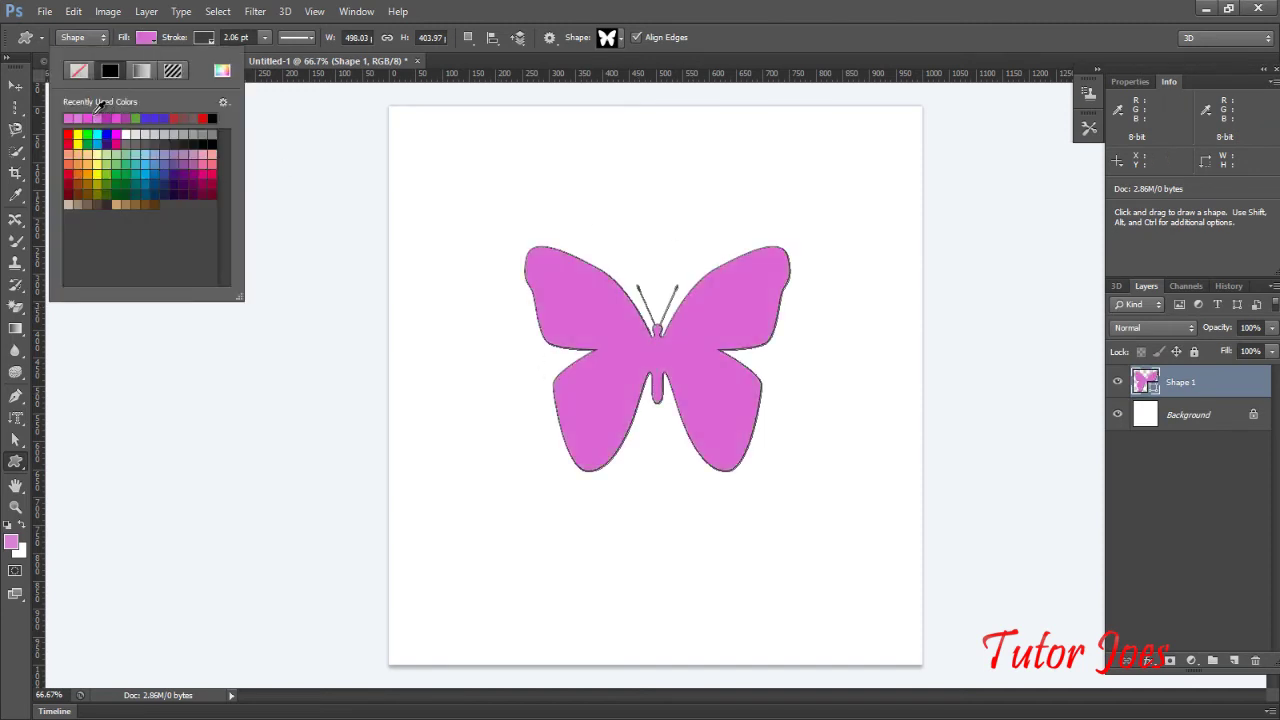
left_click(139, 72)
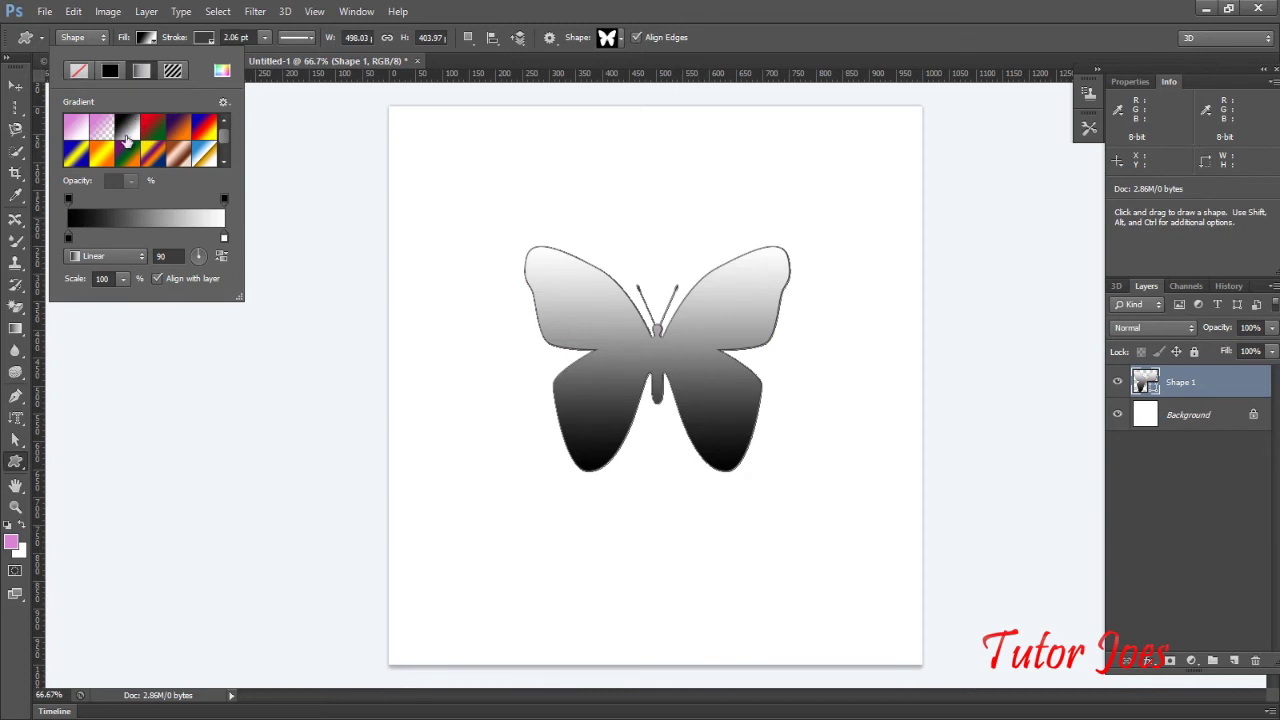
scroll(120, 140, "down", 2)
left_click(110, 156)
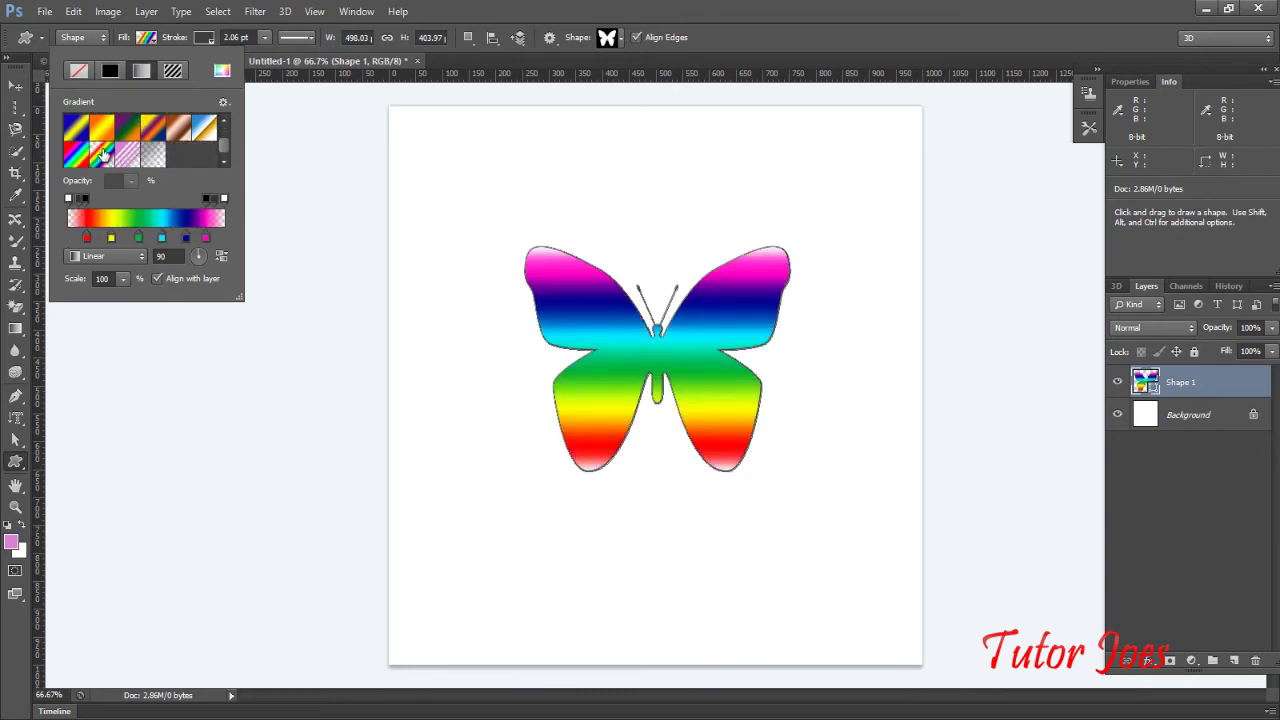
- Try a grey fabric pattern, then settle on a solid light pink fill for the butterfly
left_click(174, 72)
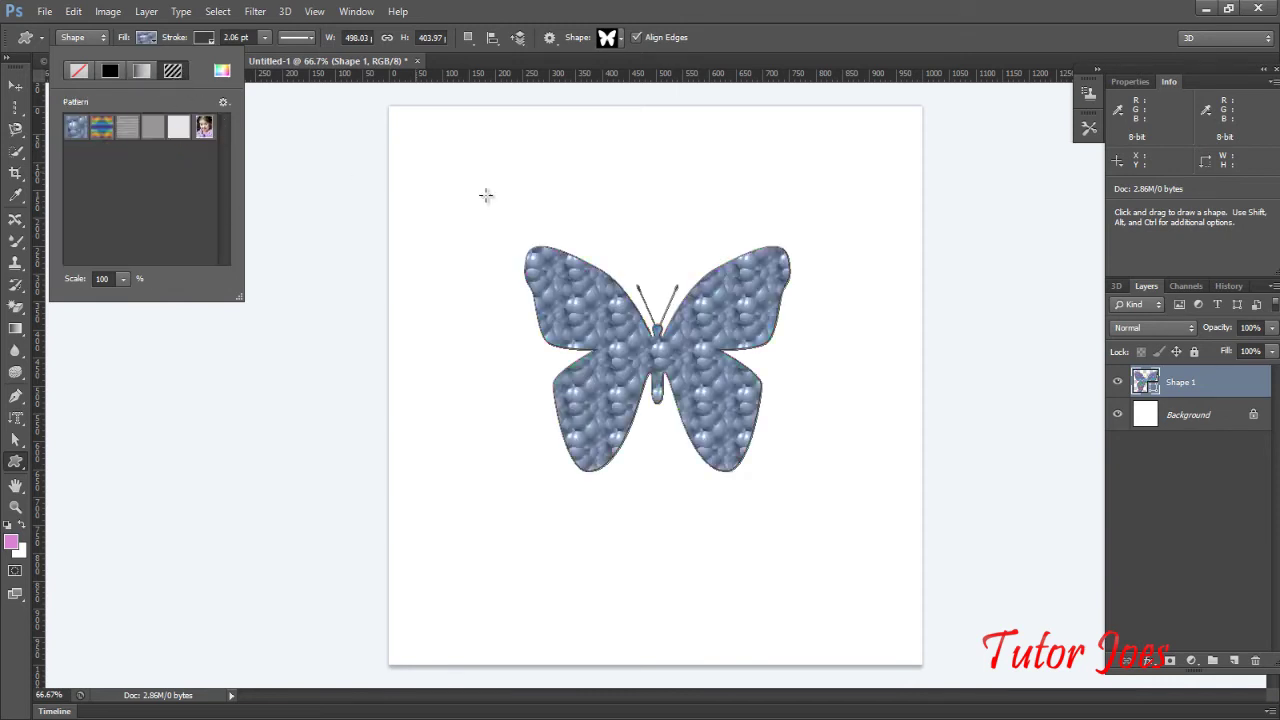
left_click(130, 133)
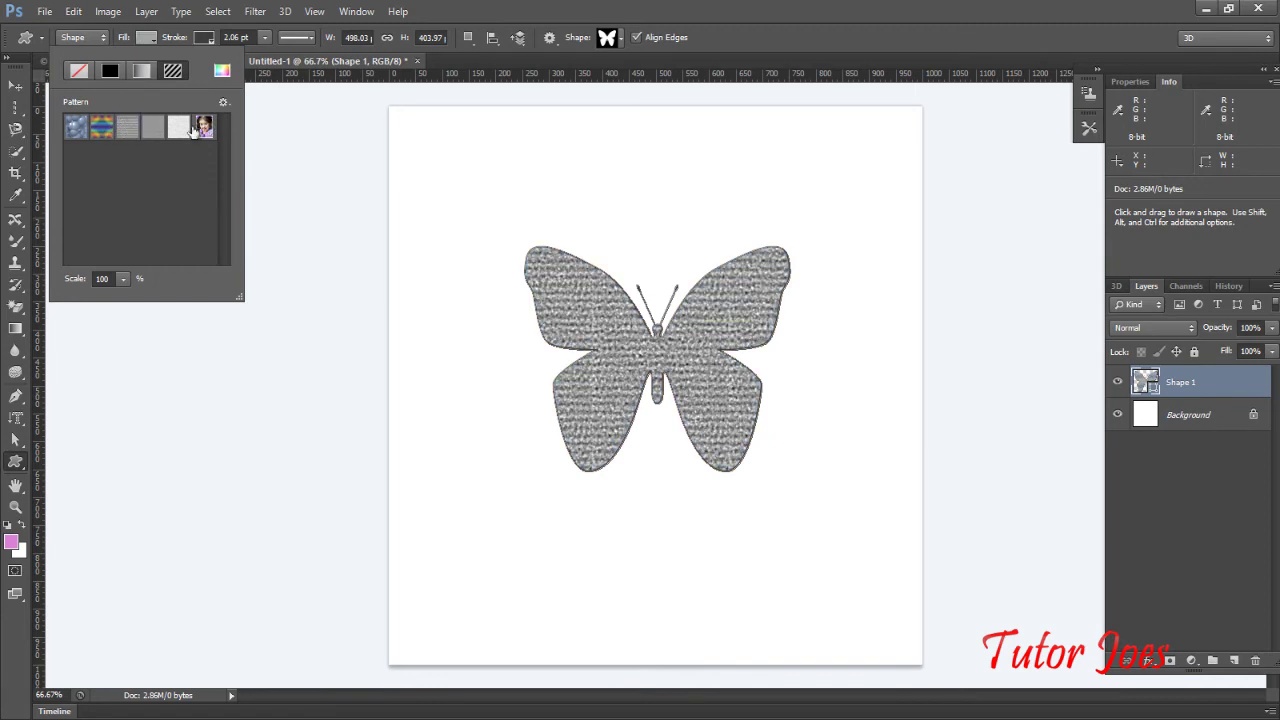
left_click(108, 75)
left_click(196, 175)
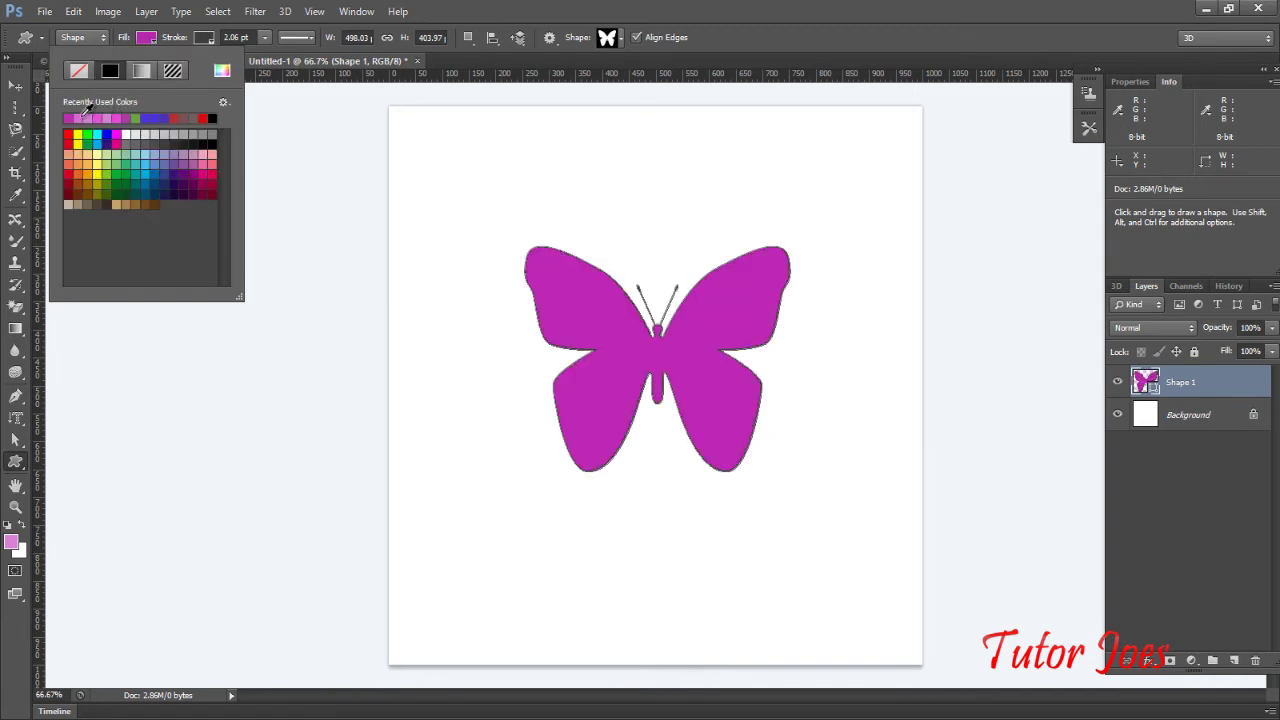
left_click(257, 168)
left_click(329, 146)
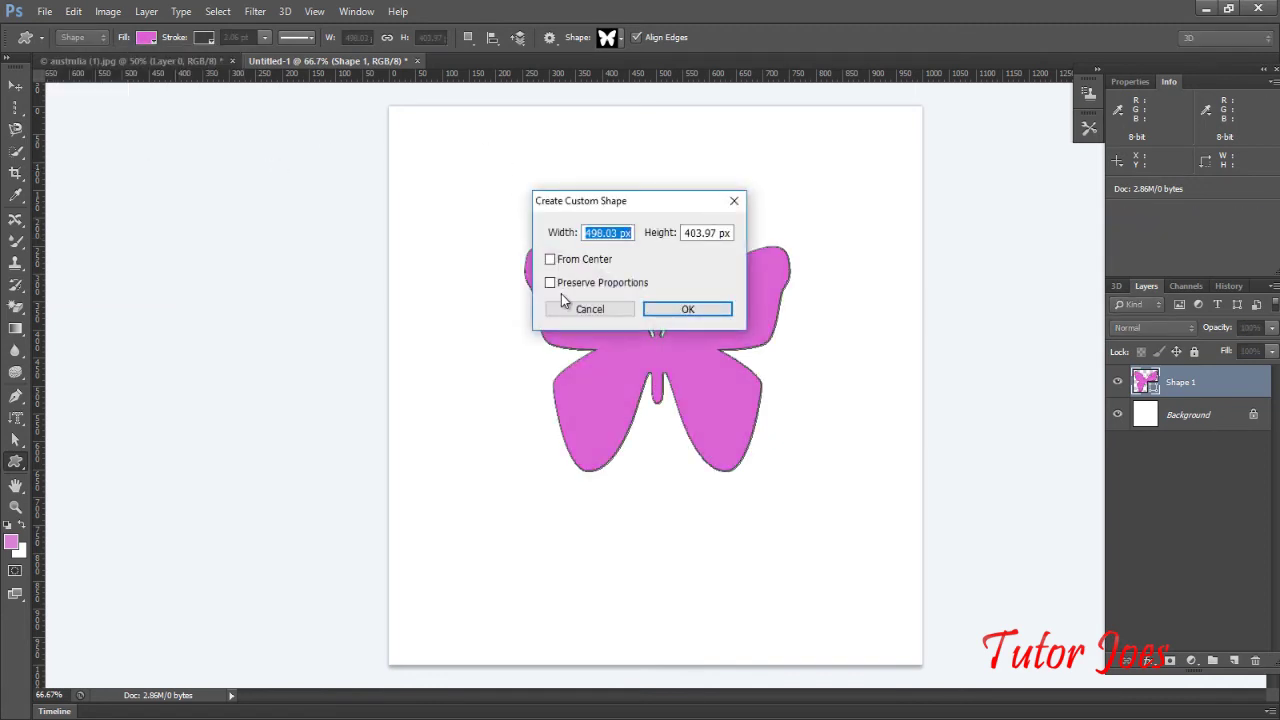
- Cancel the Create Custom Shape dialog, browse the shape picker, and switch to the australia.jpg document
left_click(589, 309)
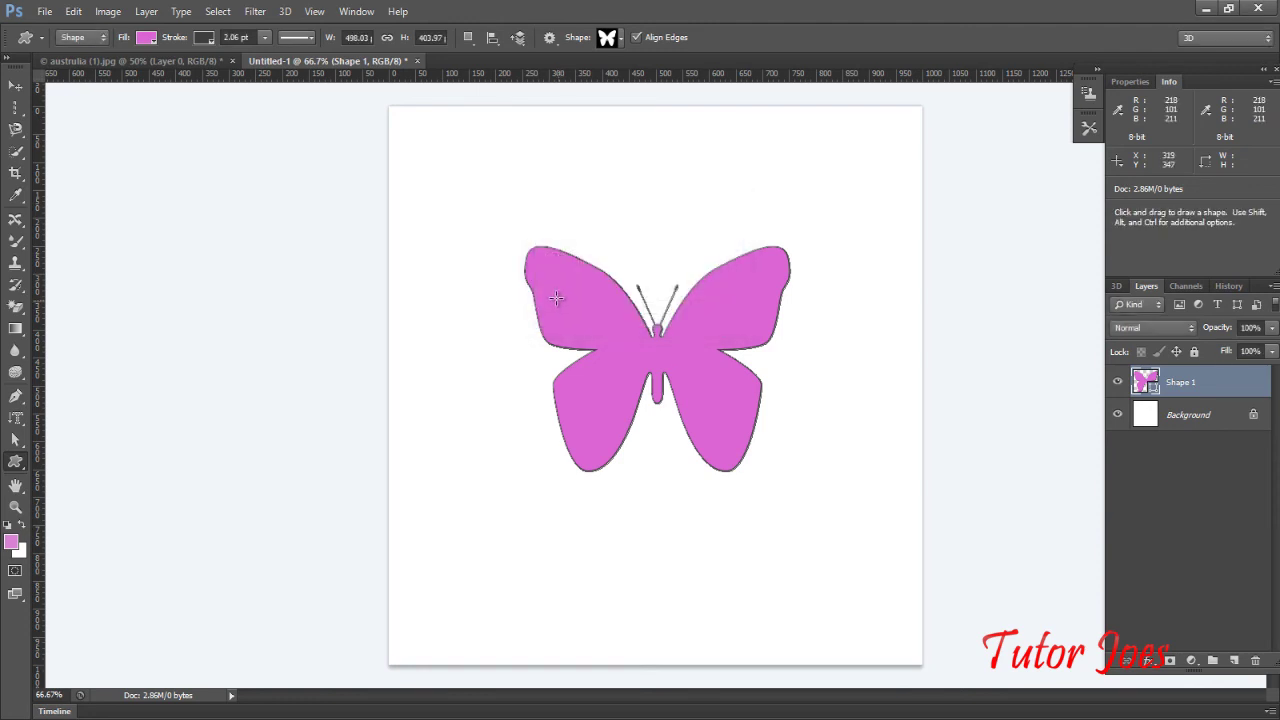
left_click(620, 41)
scroll(597, 305, "down", 2)
scroll(597, 305, "down", 1)
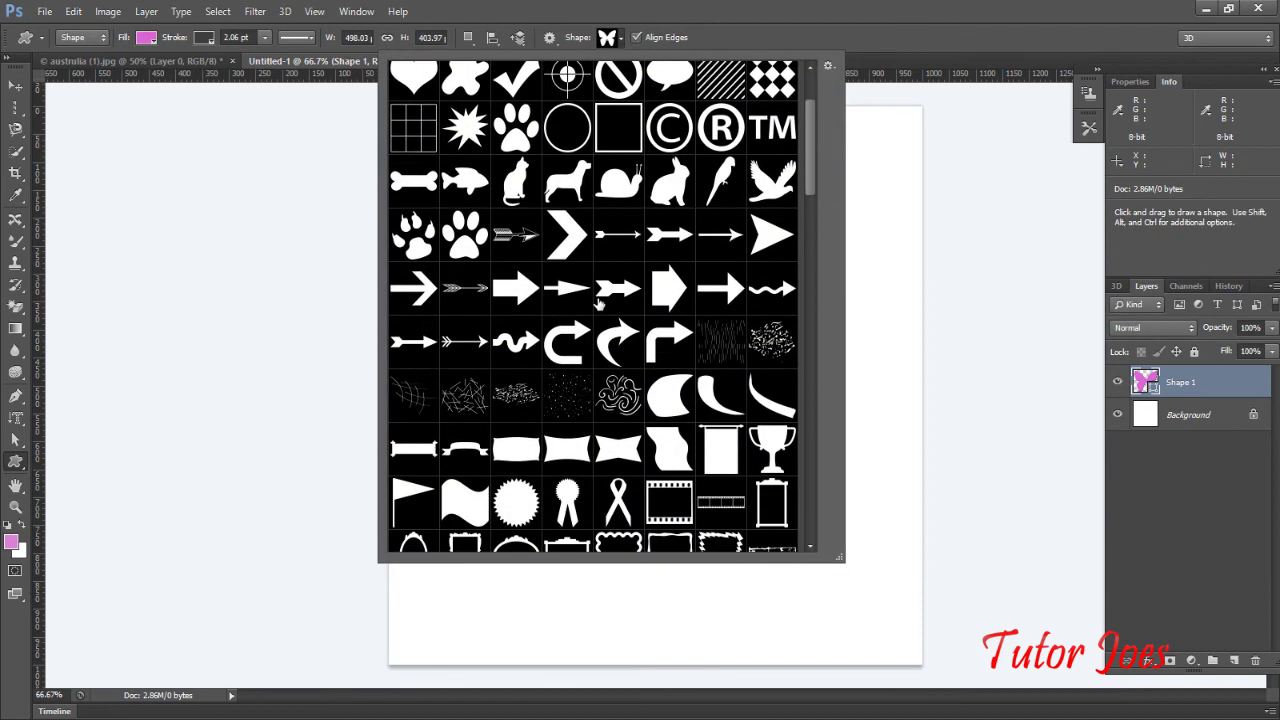
left_click(340, 294)
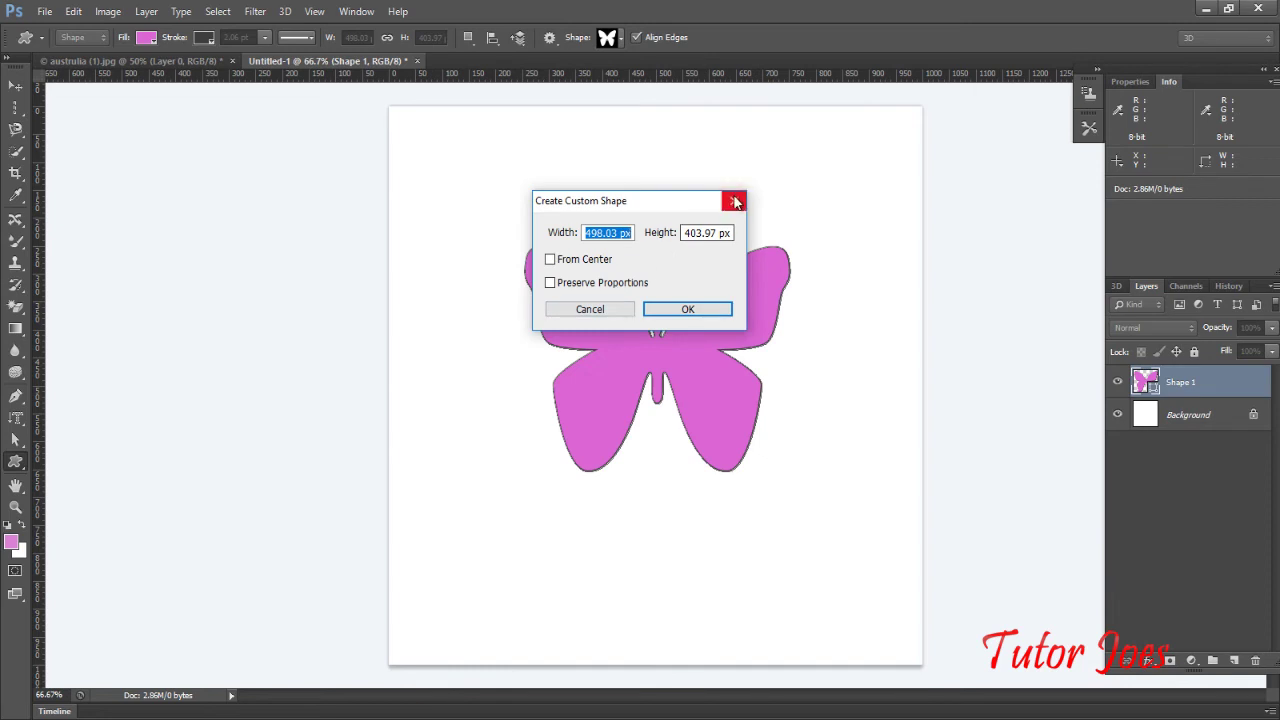
left_click(734, 203)
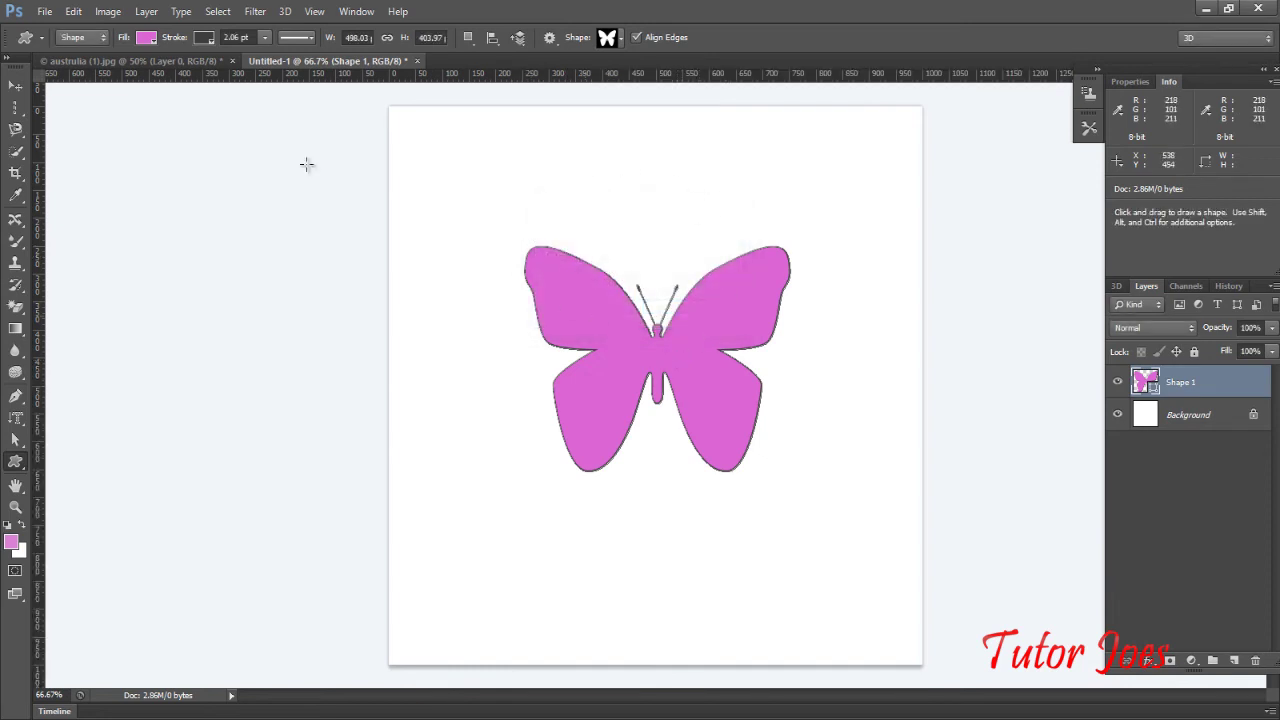
left_click(107, 61)
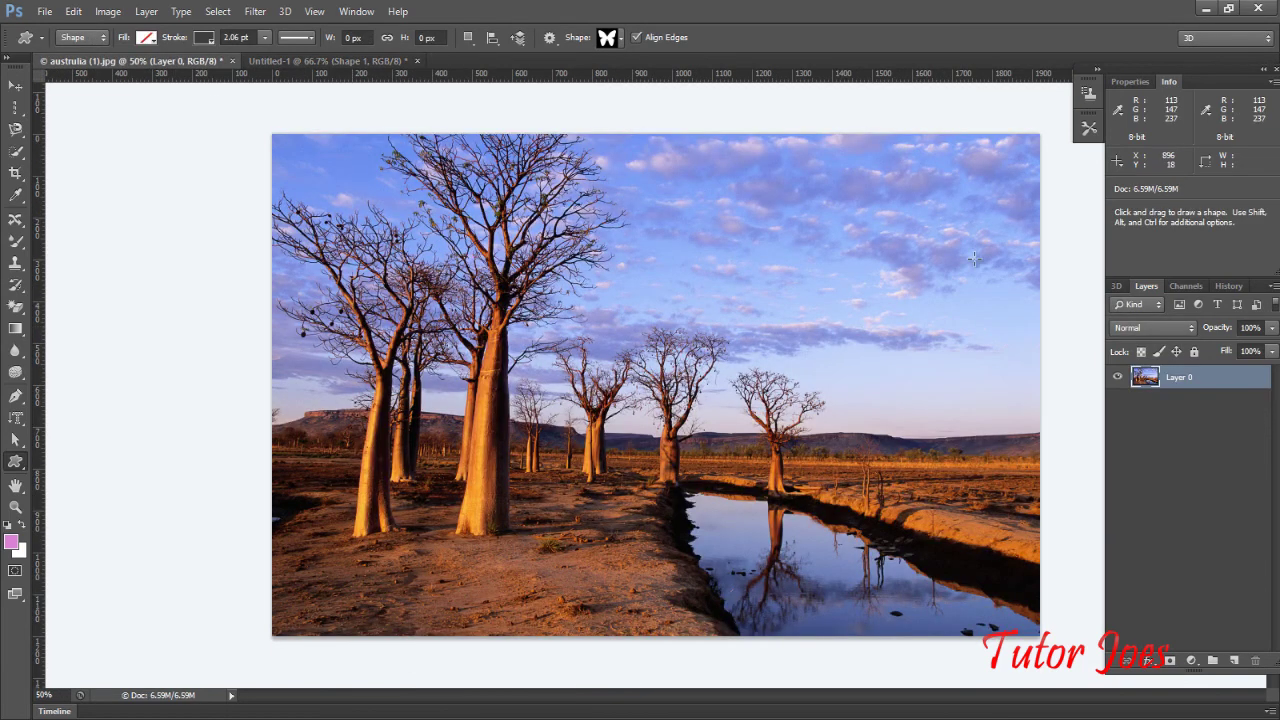
- Draw the flying bird custom shape in the upper-right sky and fill it white
left_click(612, 40)
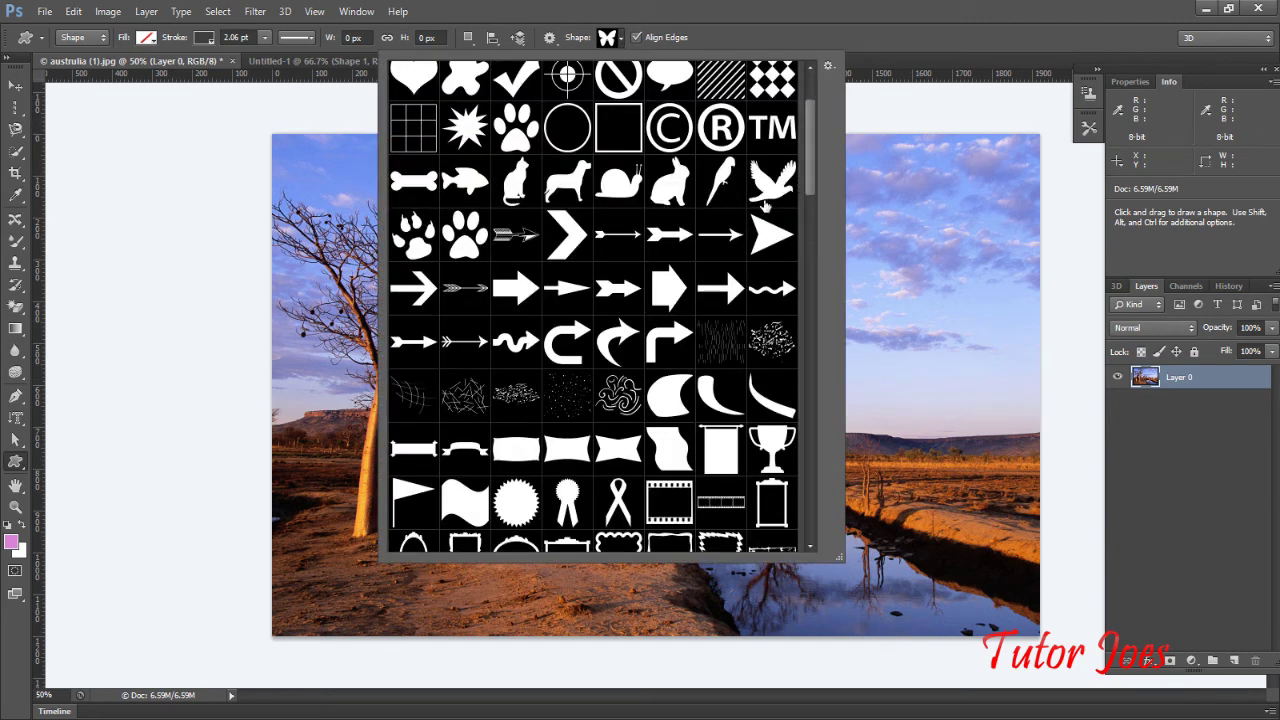
double_click(773, 182)
left_click_drag(785, 206, 866, 257)
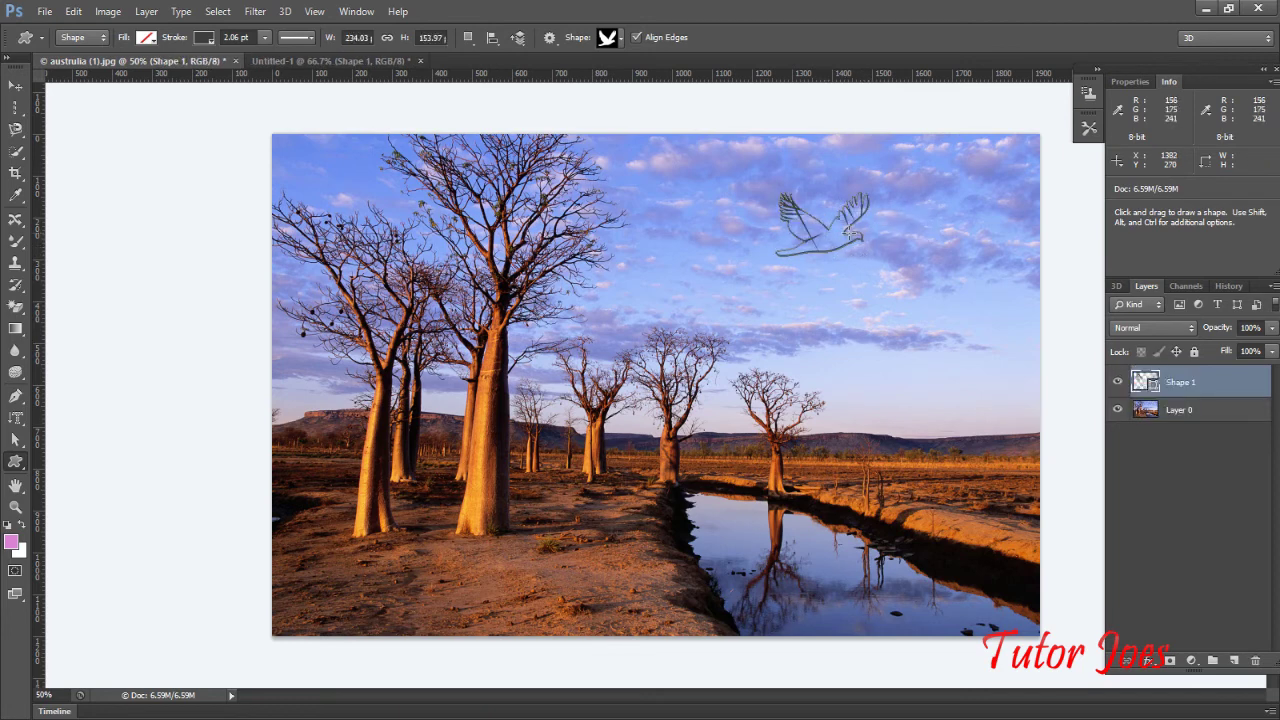
left_click(148, 38)
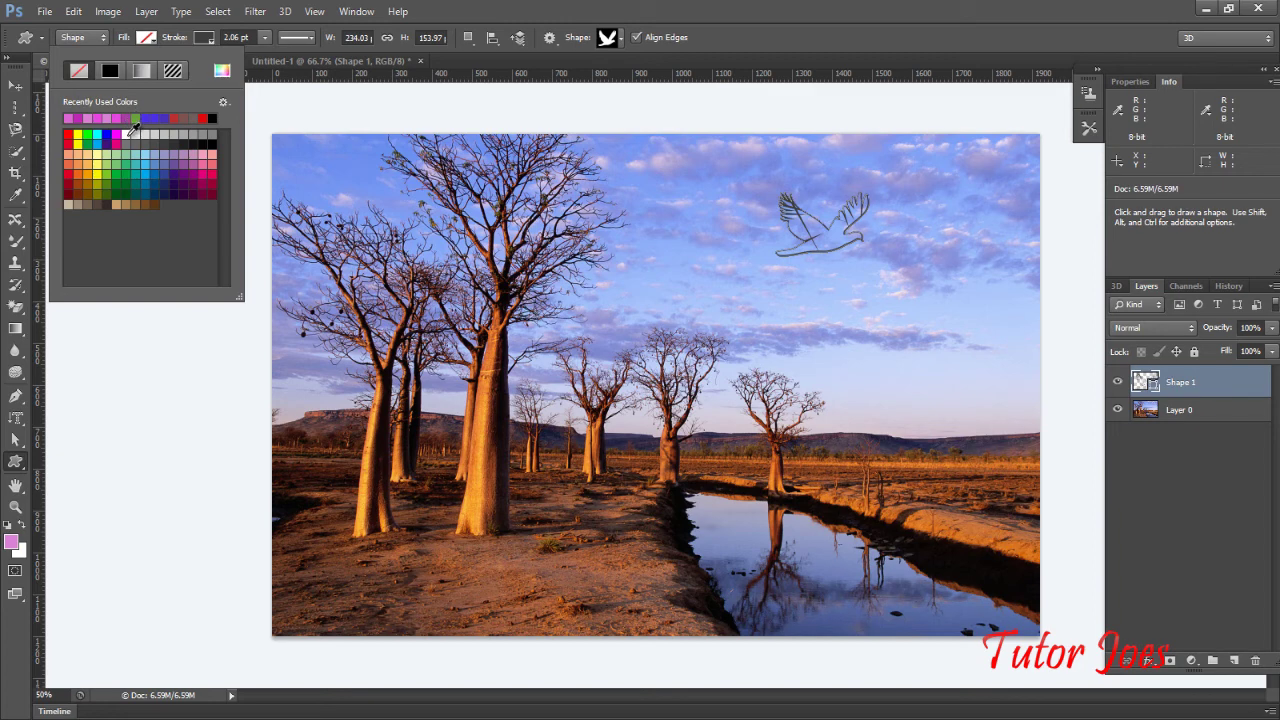
left_click(127, 133)
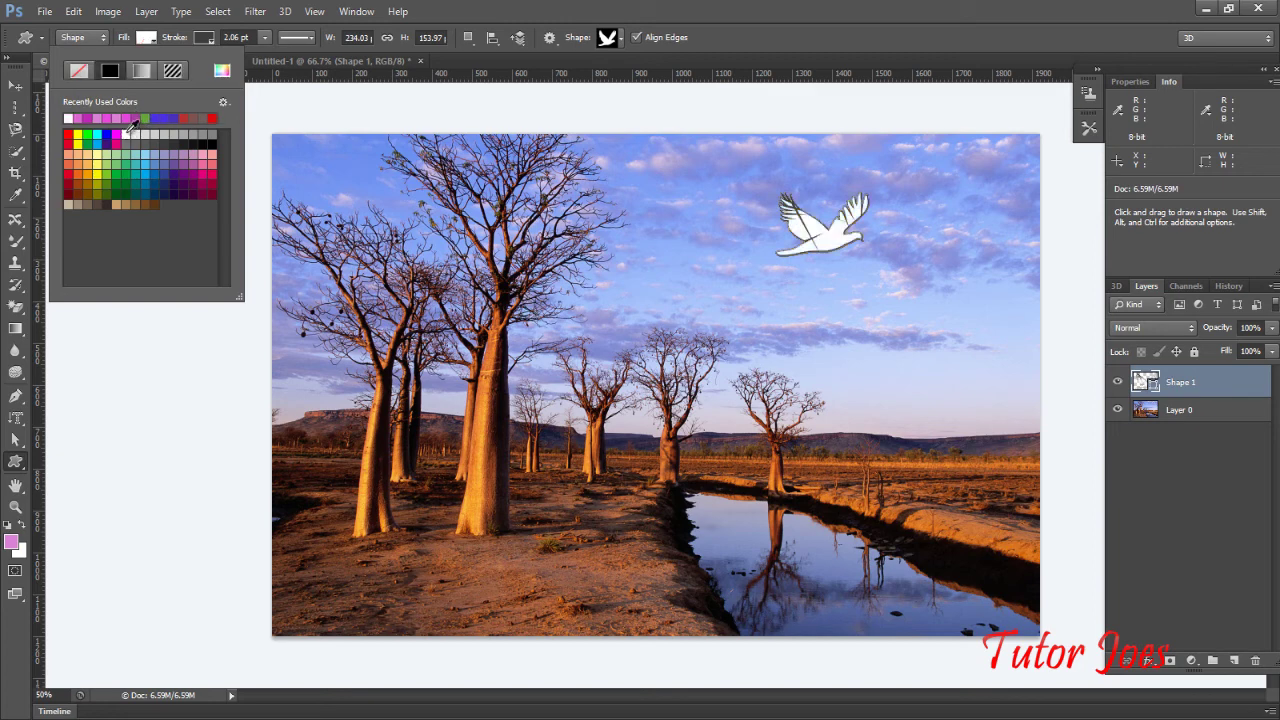
left_click(1155, 433)
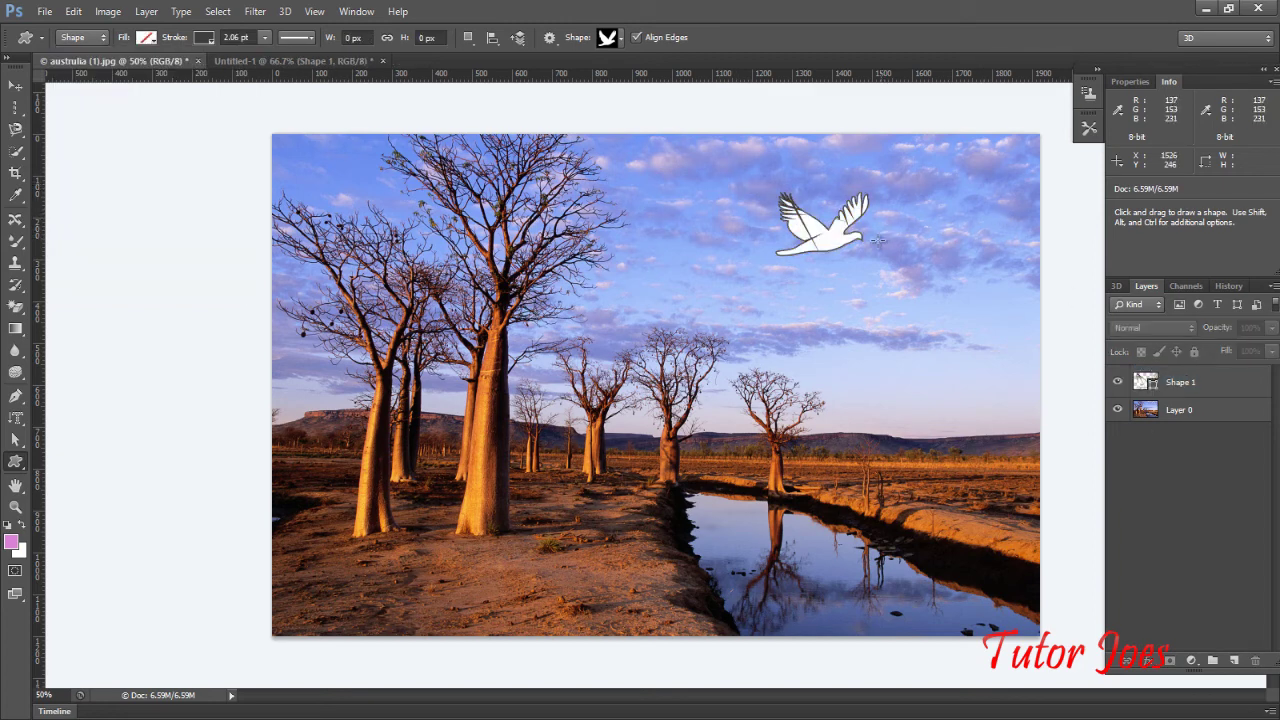
- Peek at the custom shapes and Untitled-1, then show the shape tool flyout on australia.jpg
left_click(618, 38)
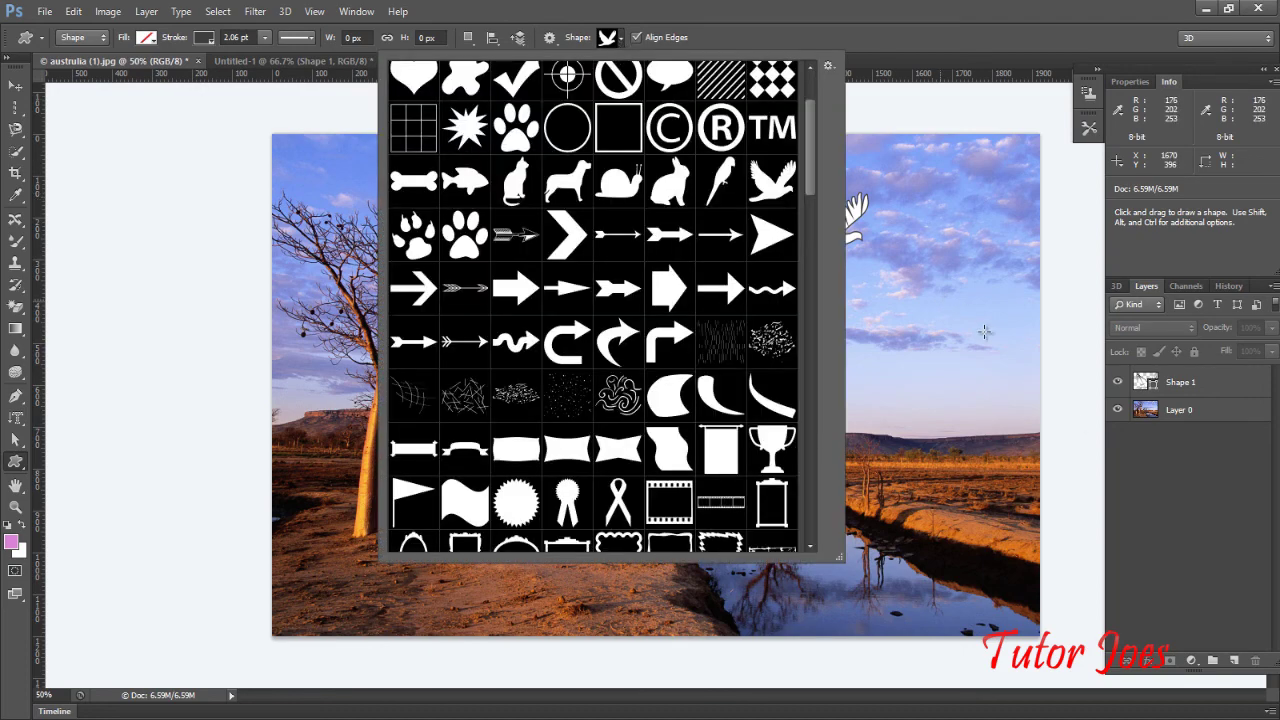
left_click(1174, 514)
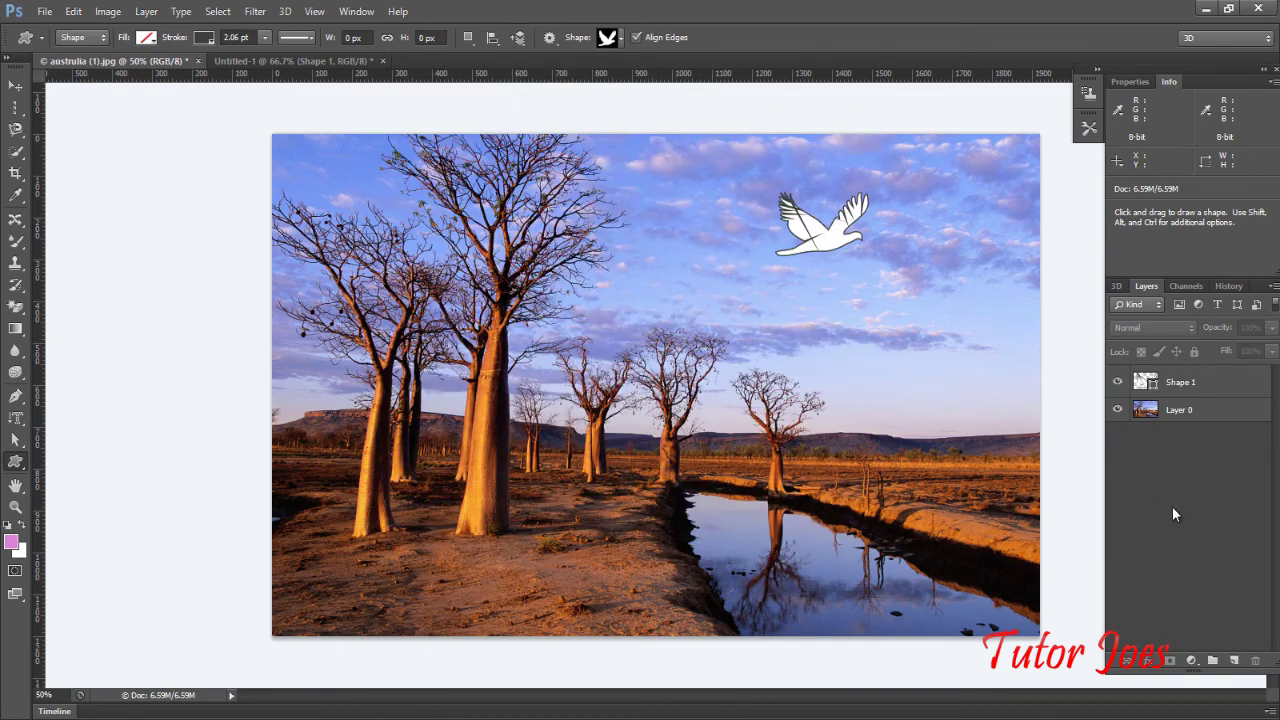
left_click(267, 60)
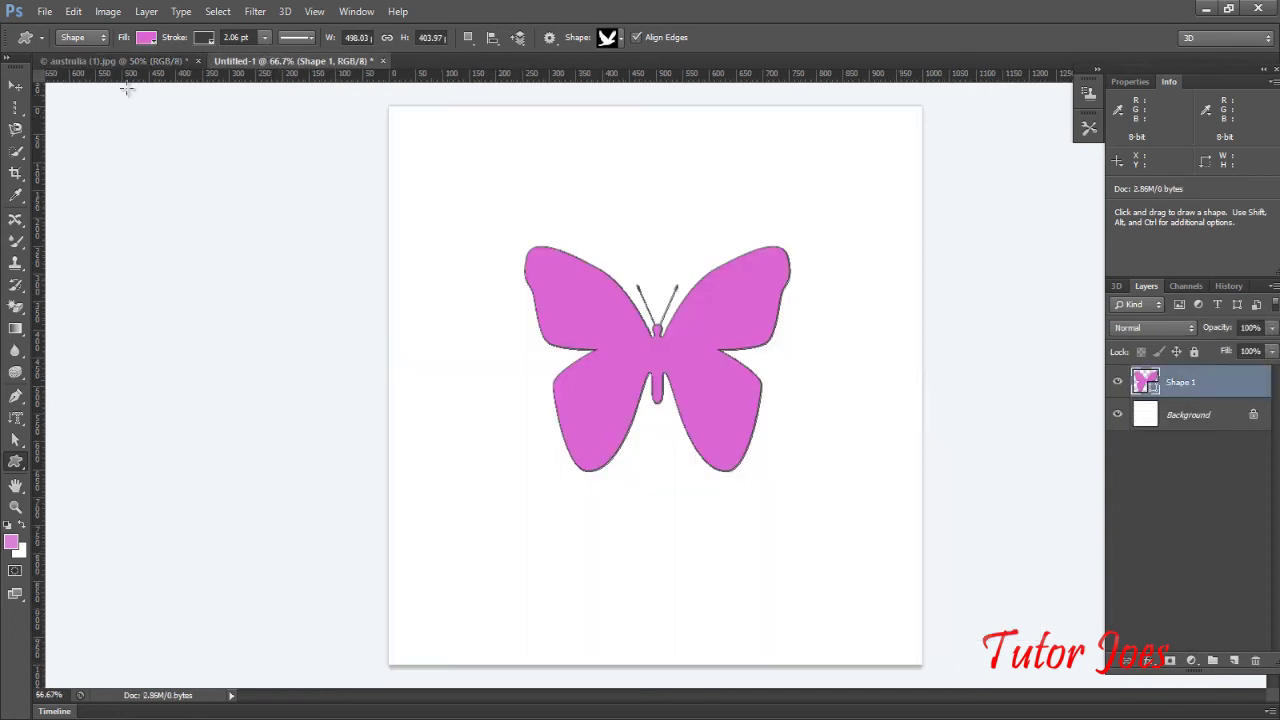
left_click(137, 58)
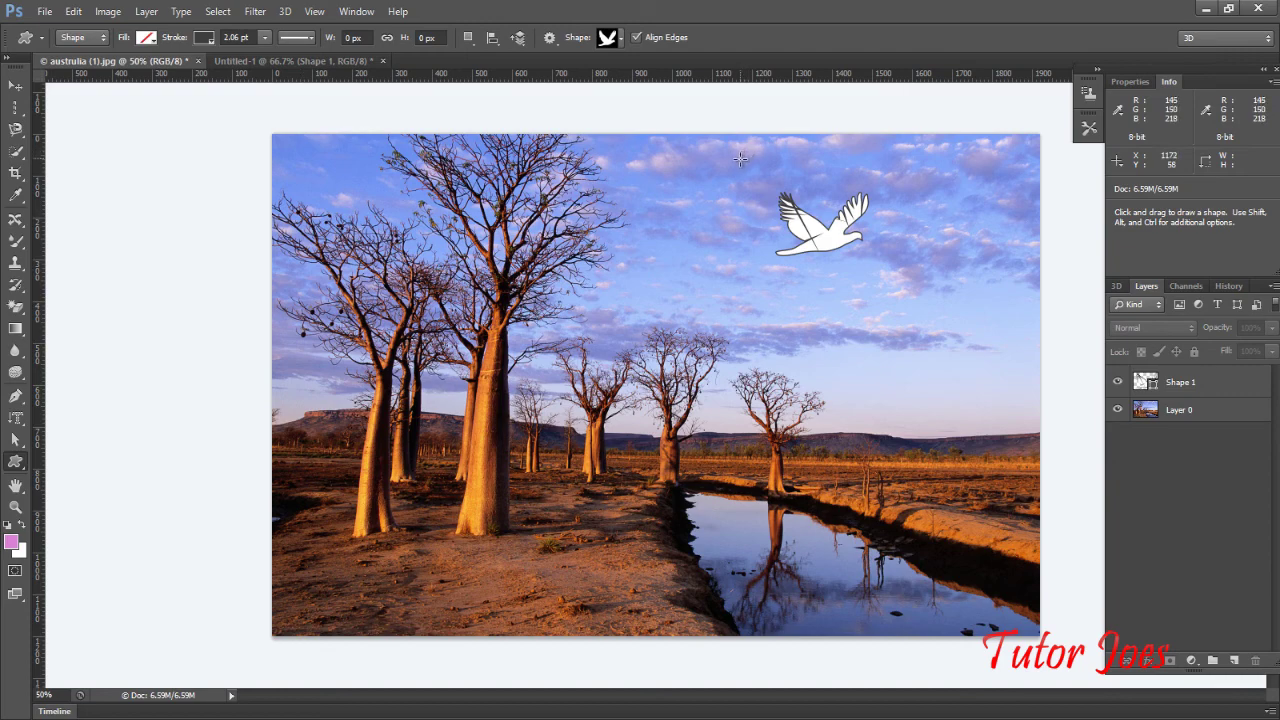
right_click(12, 462)
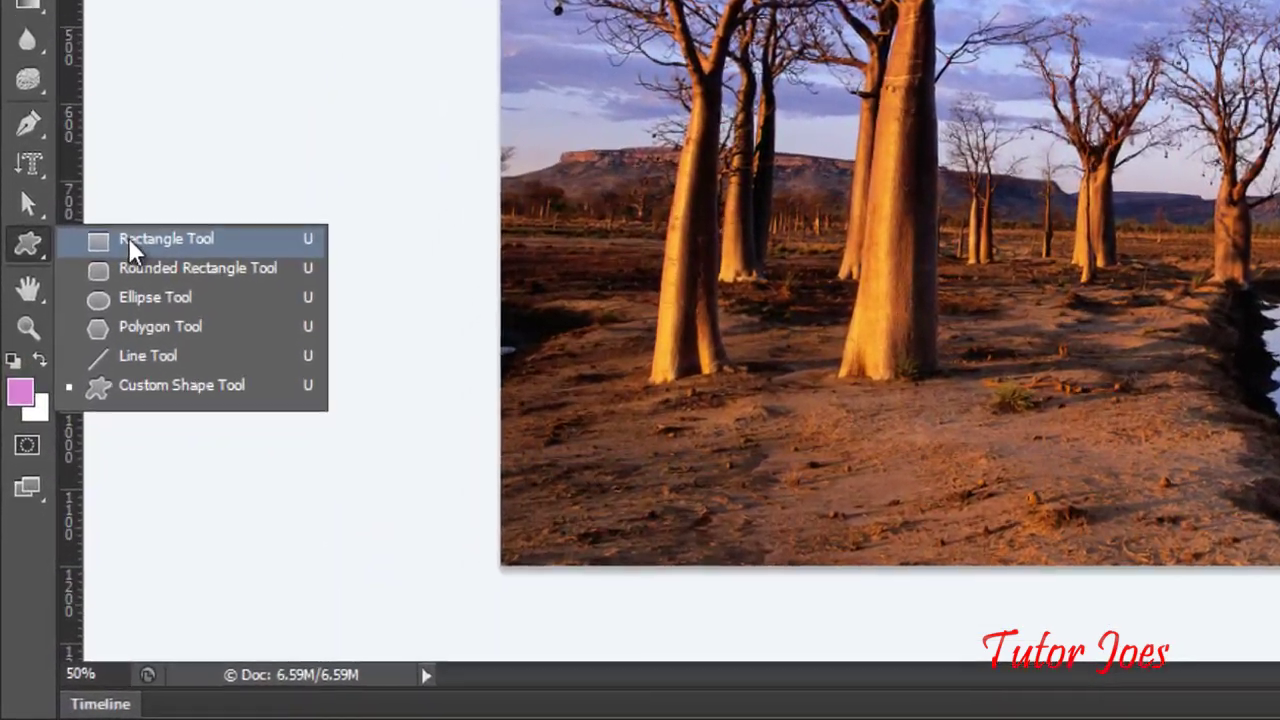